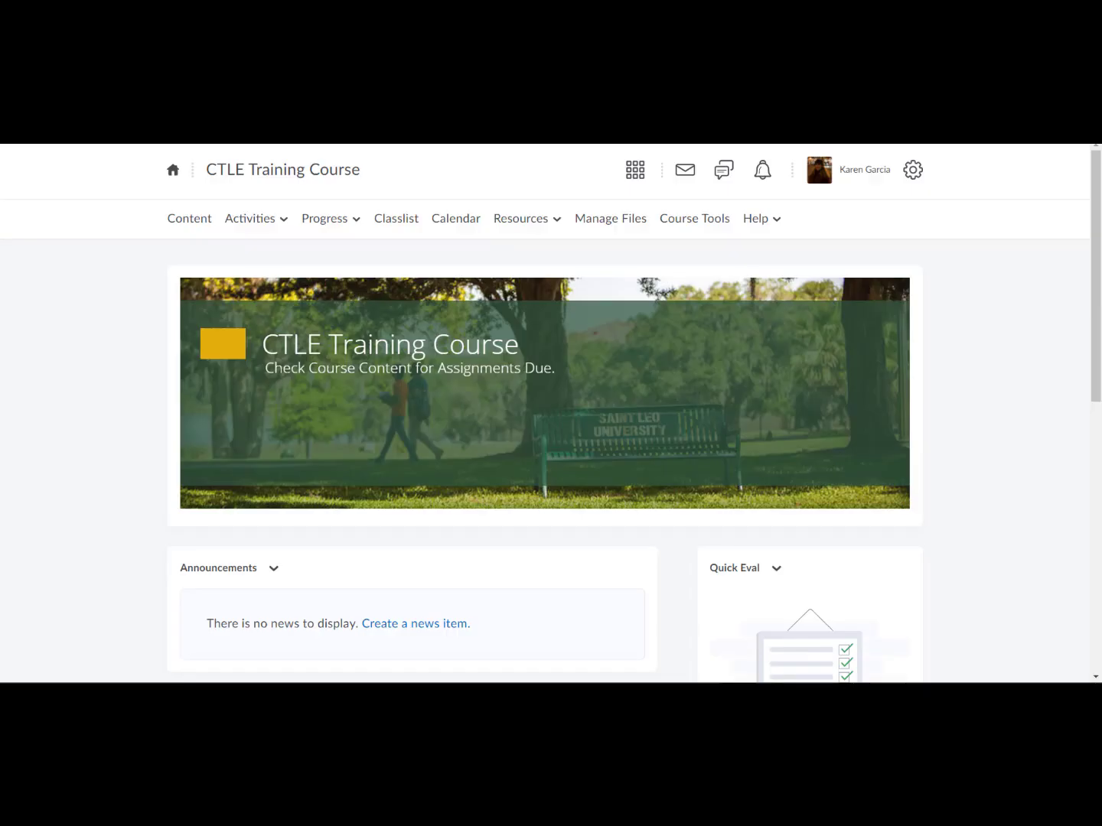
- From Activities > Groups, start a new category 'Term Paper' described as 'Group paper on the ethical topic of your choice'
{"action": "left_click", "coordinate": [262, 224]}
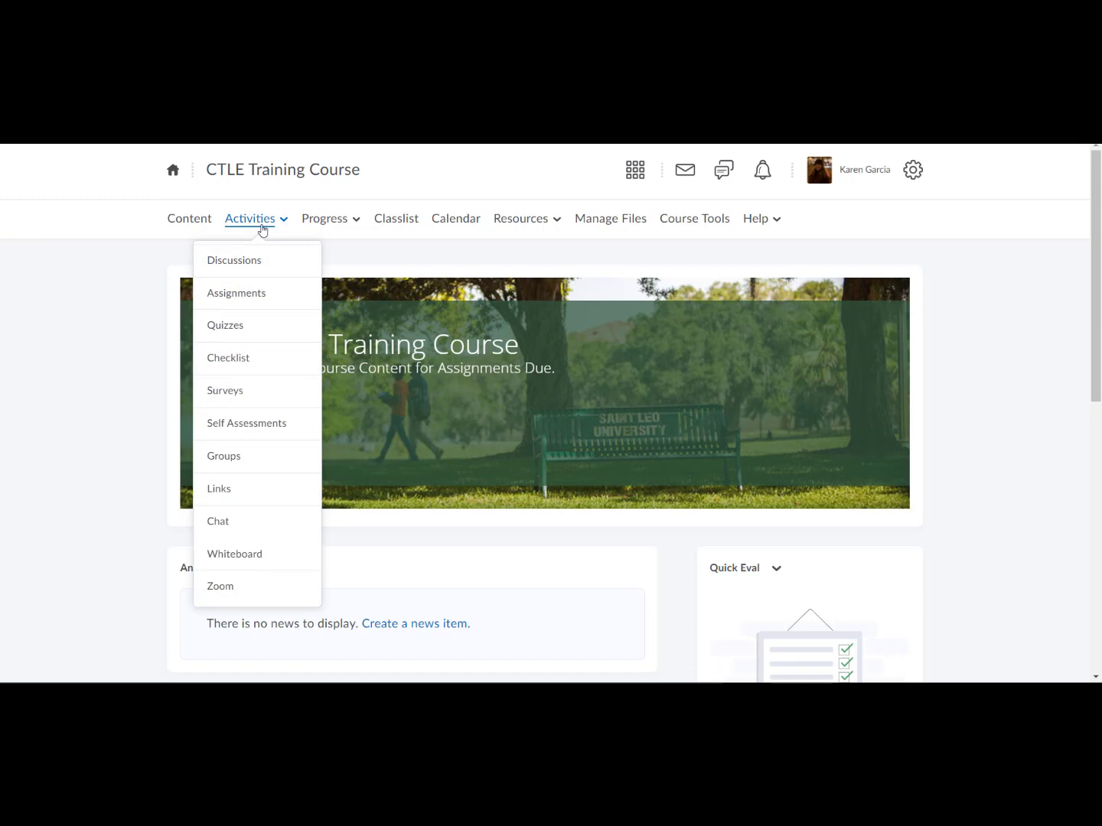
{"action": "left_click", "coordinate": [227, 458]}
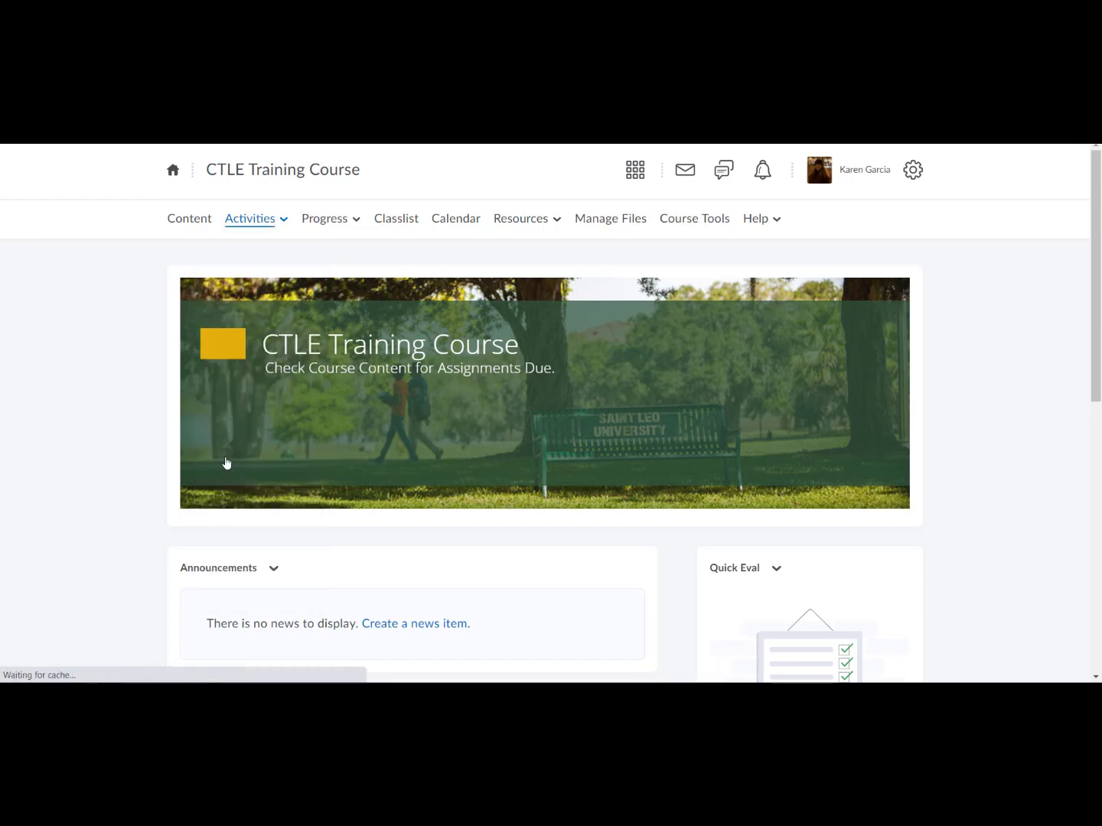
{"action": "left_click", "coordinate": [216, 321]}
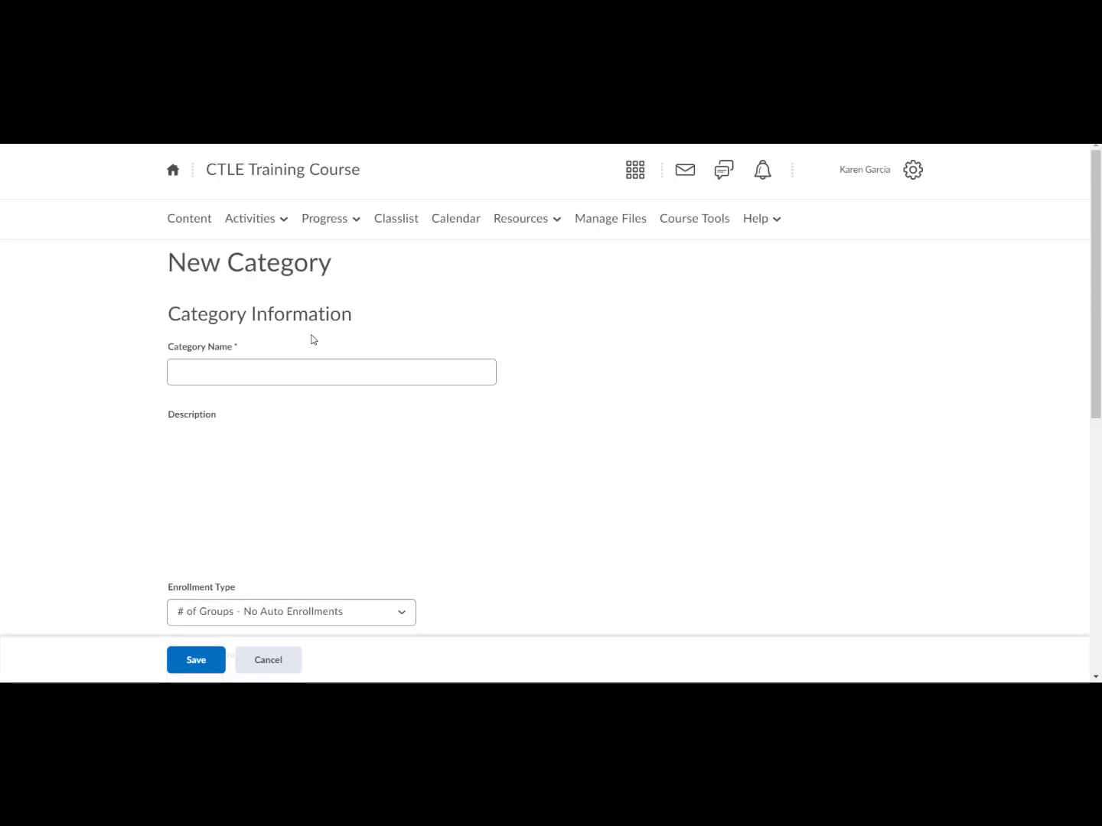
{"action": "left_click", "coordinate": [289, 375]}
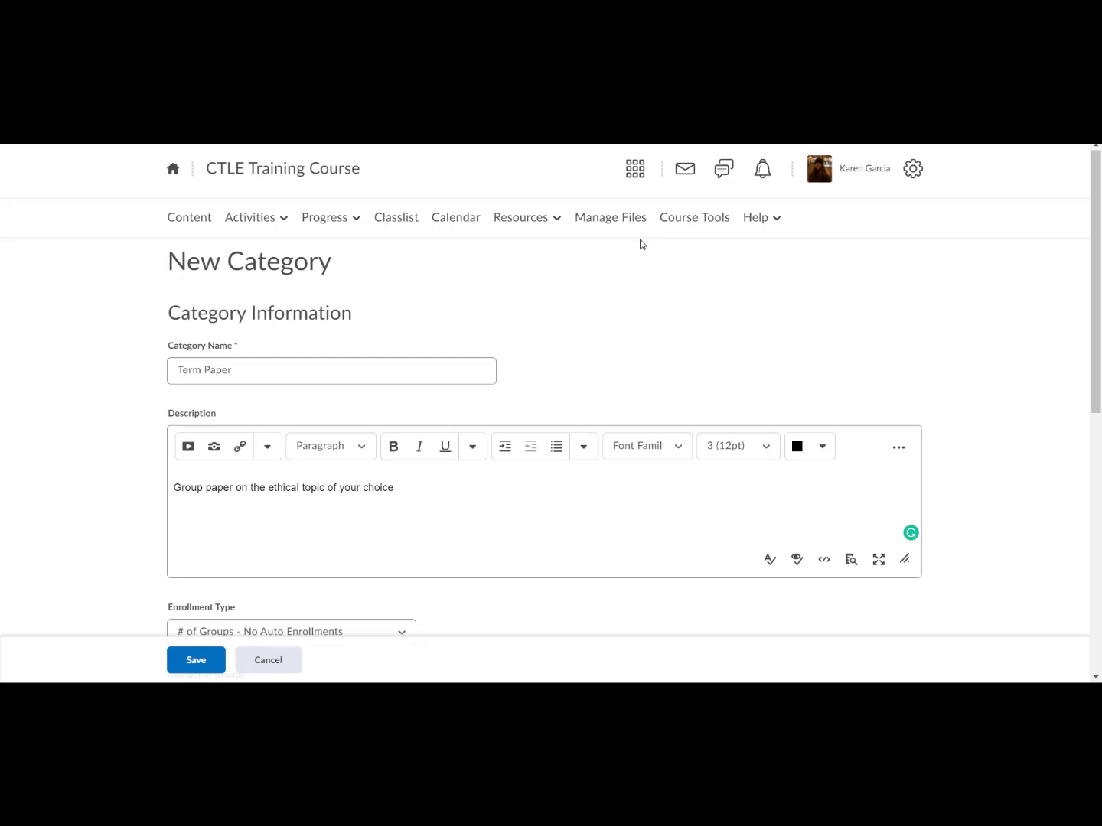
- Scroll down the Term Paper category form and expand the Enrollment Type dropdown
{"action": "scroll", "coordinate": [642, 244], "scroll_direction": "down", "scroll_amount": 4}
{"action": "scroll", "coordinate": [641, 243], "scroll_direction": "down", "scroll_amount": 2}
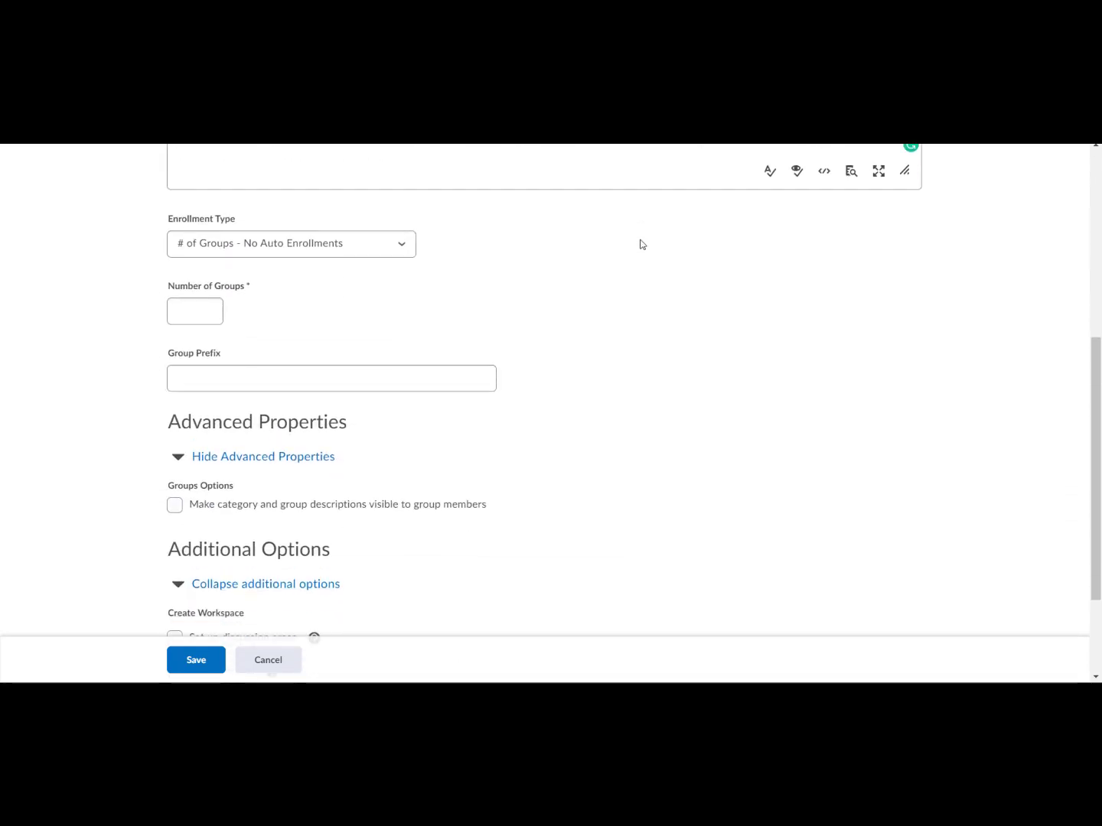
{"action": "left_click", "coordinate": [411, 207]}
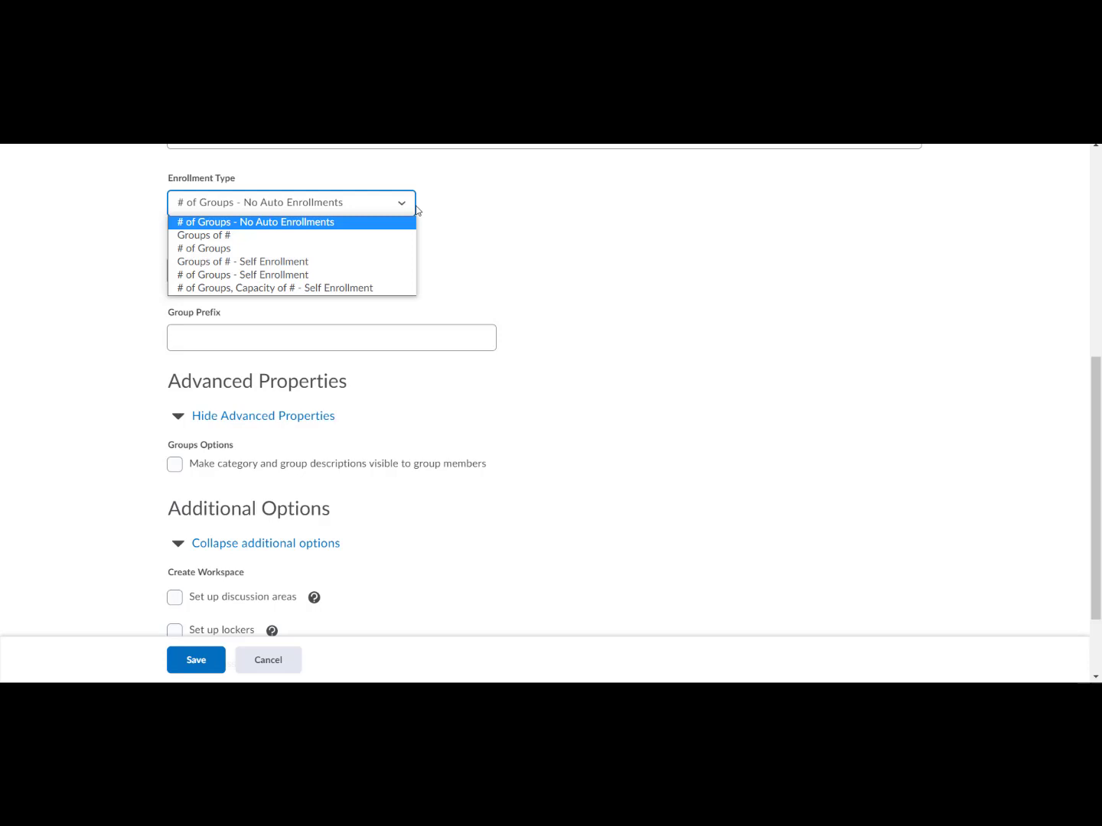
- Choose '# of Groups' enrollment and set Number of Groups to 3
{"action": "left_click", "coordinate": [290, 249]}
{"action": "left_click", "coordinate": [187, 255]}
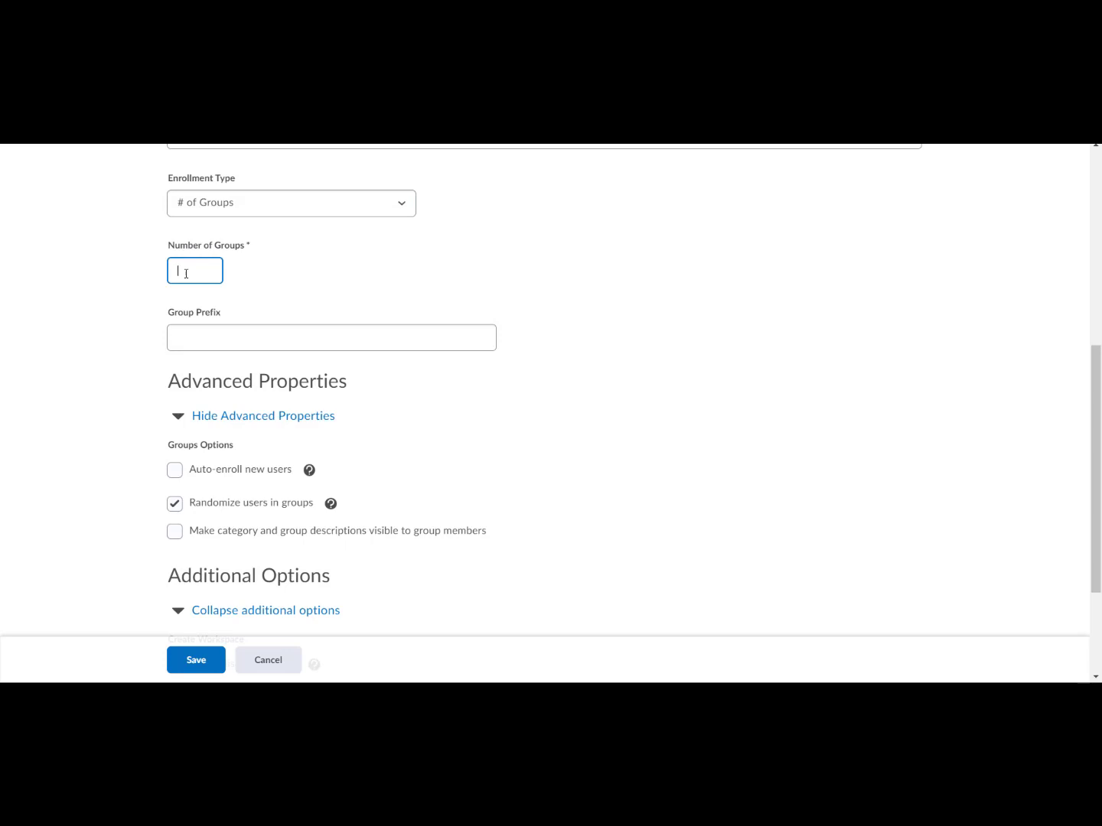
{"action": "type", "text": "3"}
{"action": "left_click", "coordinate": [339, 341]}
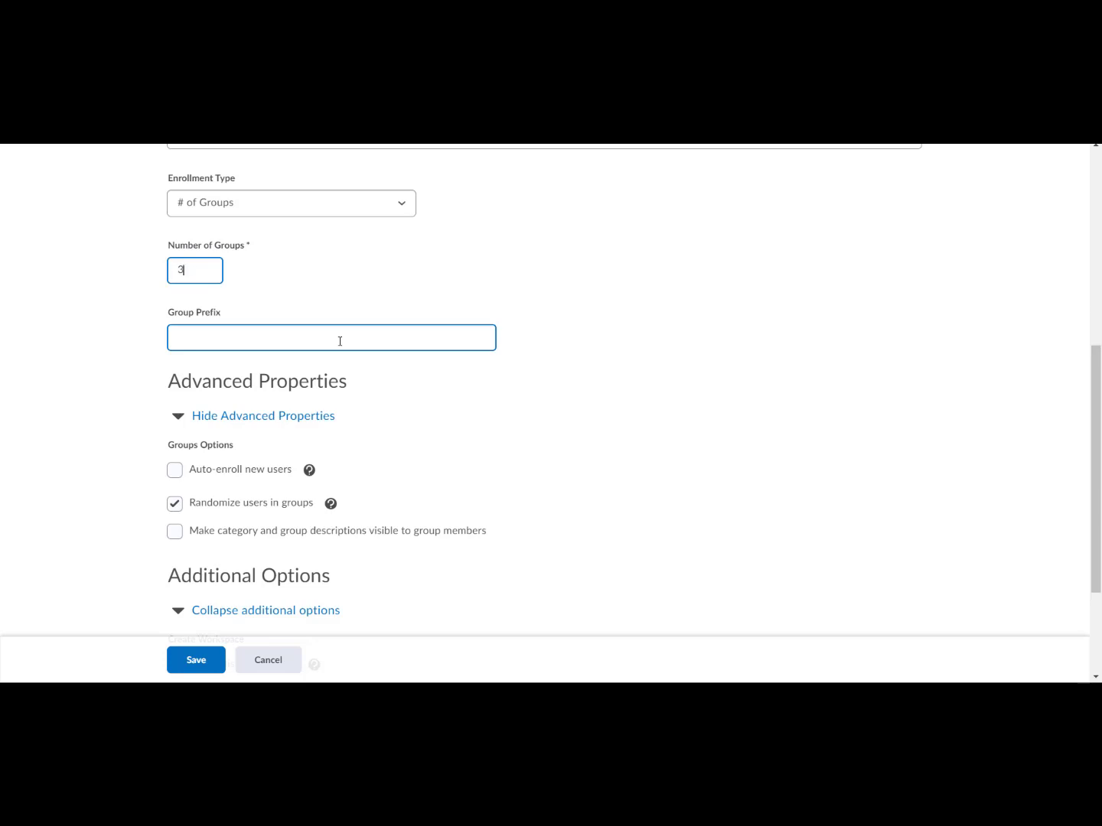
- Scroll to the bottom of the Term Paper category form to reach Save
{"action": "scroll", "coordinate": [340, 341], "scroll_direction": "down", "scroll_amount": 1}
{"action": "scroll", "coordinate": [340, 342], "scroll_direction": "down", "scroll_amount": 2}
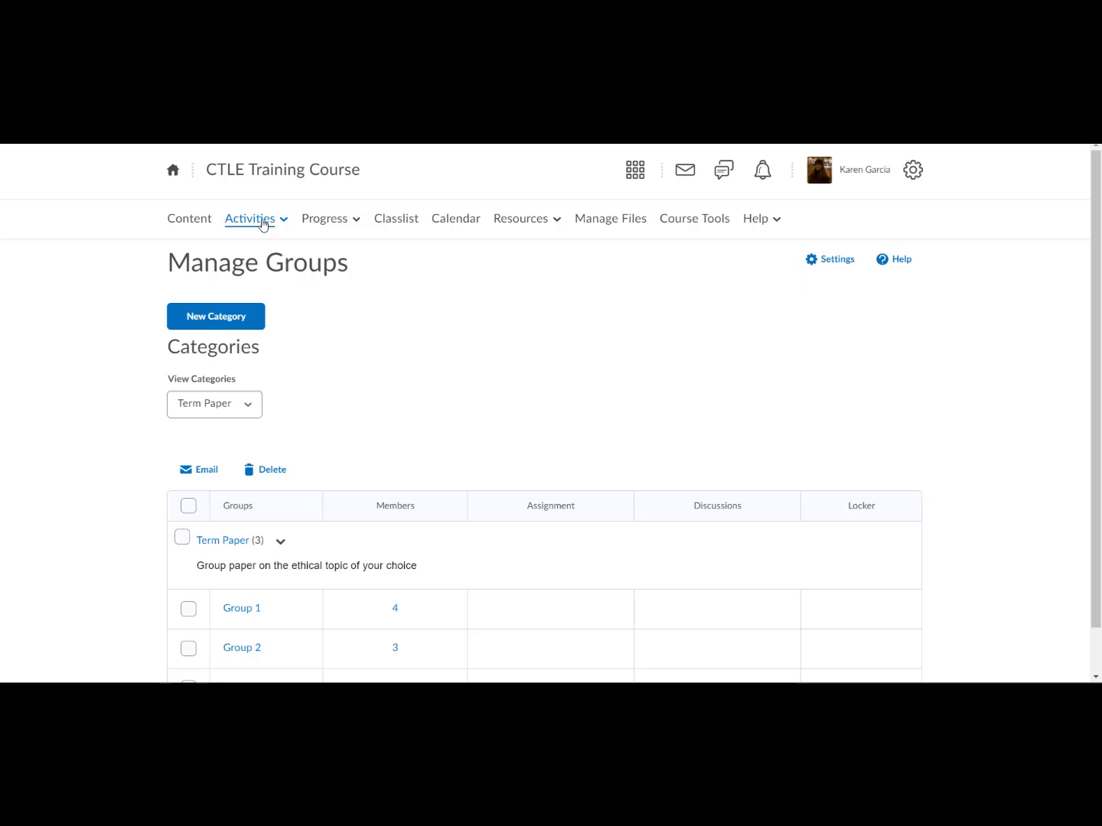
- Open the Assignments list and show the actions menu for Tax Software Project (KA)
{"action": "left_click", "coordinate": [261, 222]}
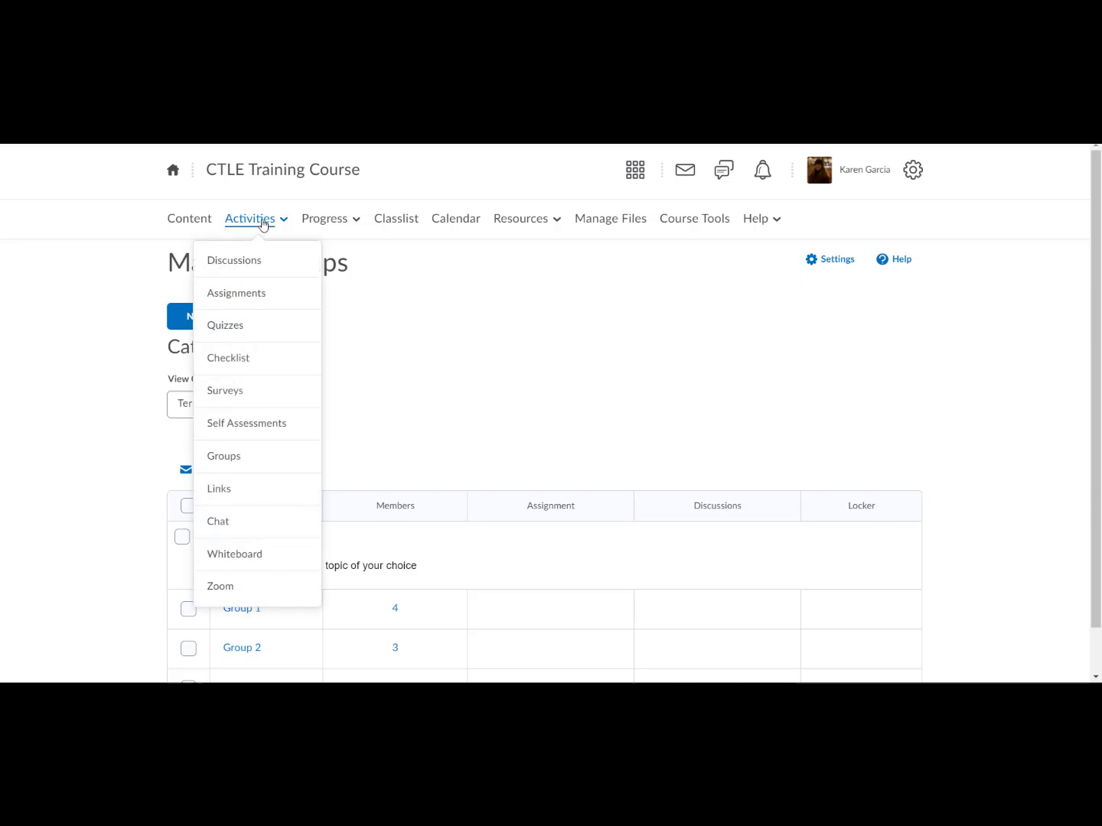
{"action": "left_click", "coordinate": [244, 285]}
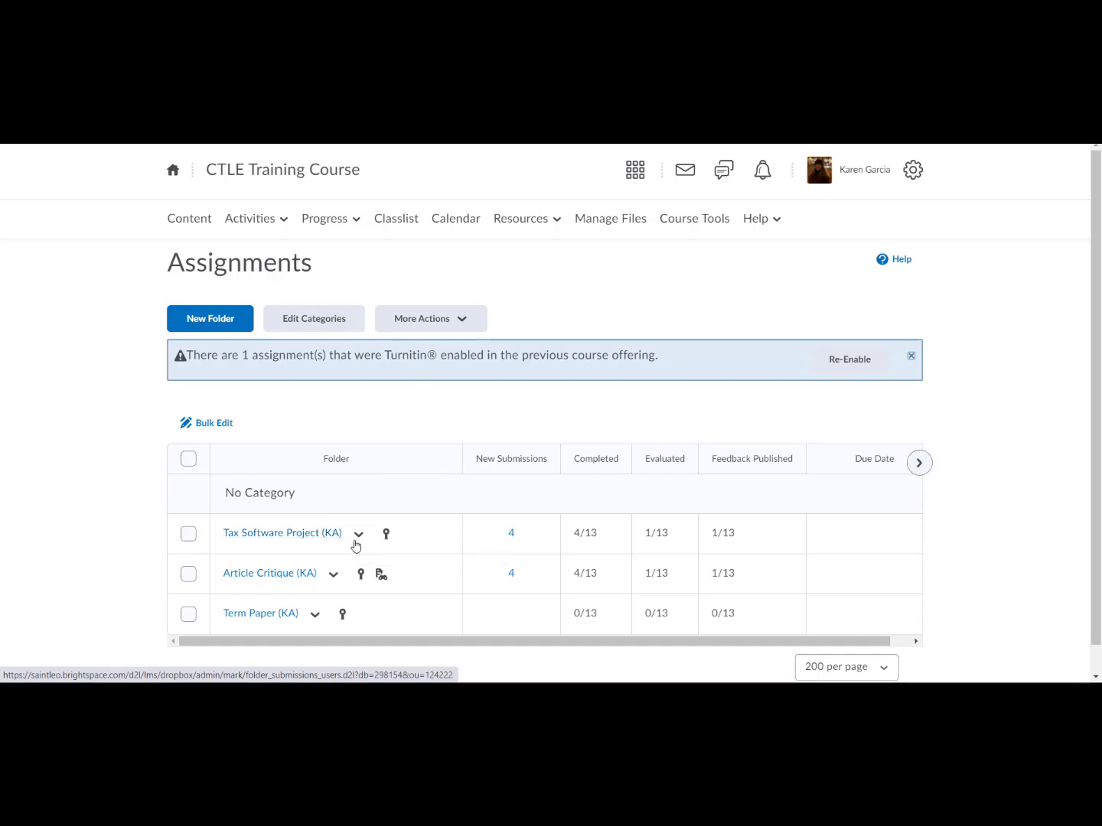
{"action": "left_click", "coordinate": [358, 539]}
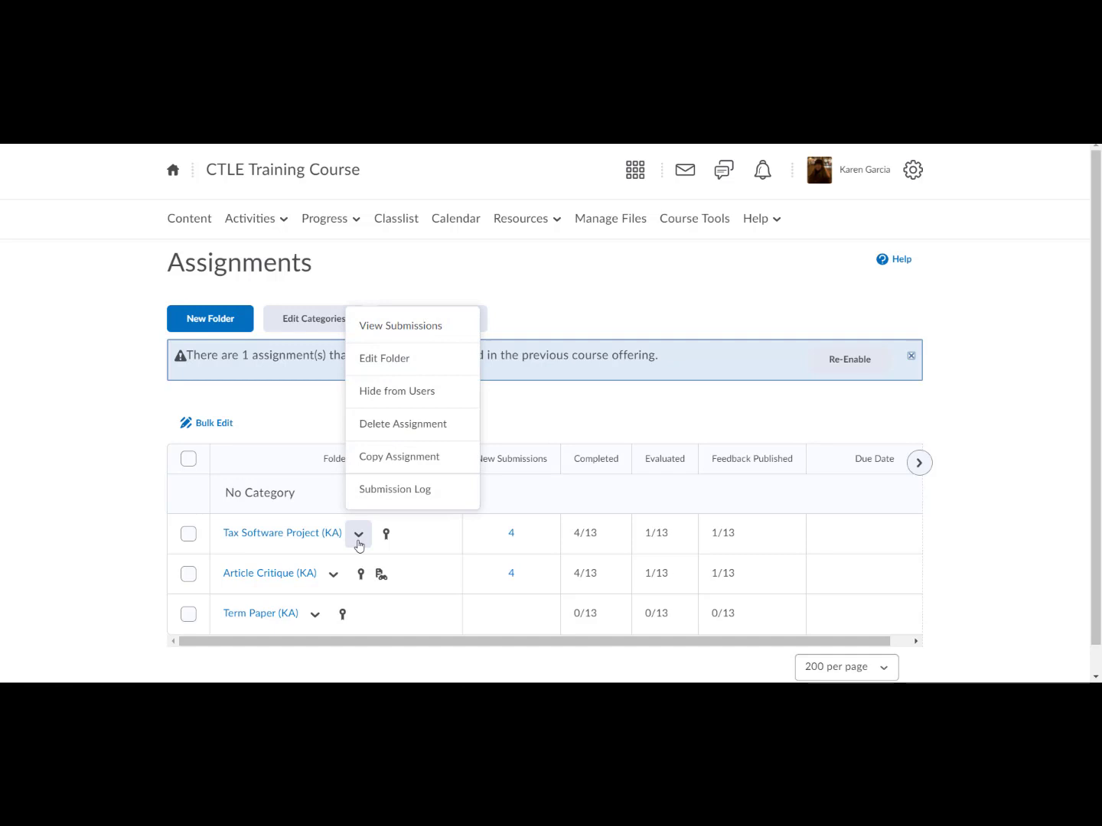
- Edit the folder to be a Group assignment using the Term Paper group category
{"action": "left_click", "coordinate": [399, 373]}
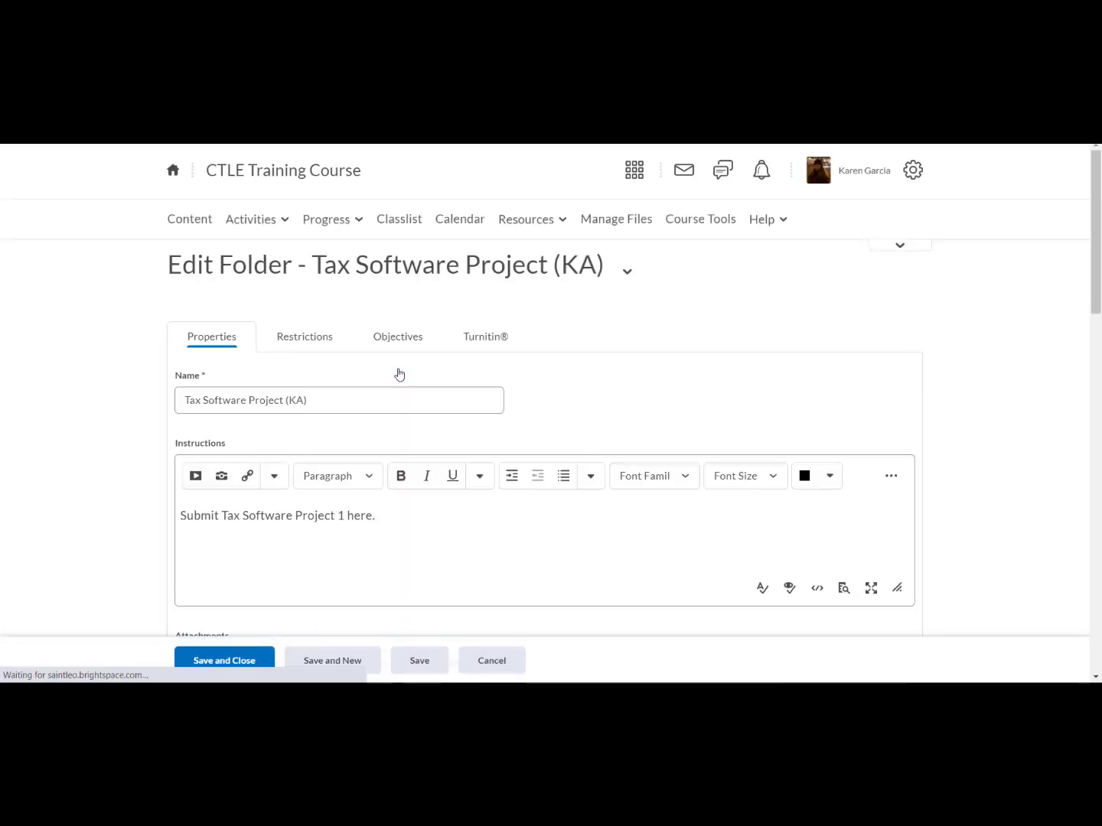
{"action": "scroll", "coordinate": [585, 435], "scroll_direction": "down", "scroll_amount": 2}
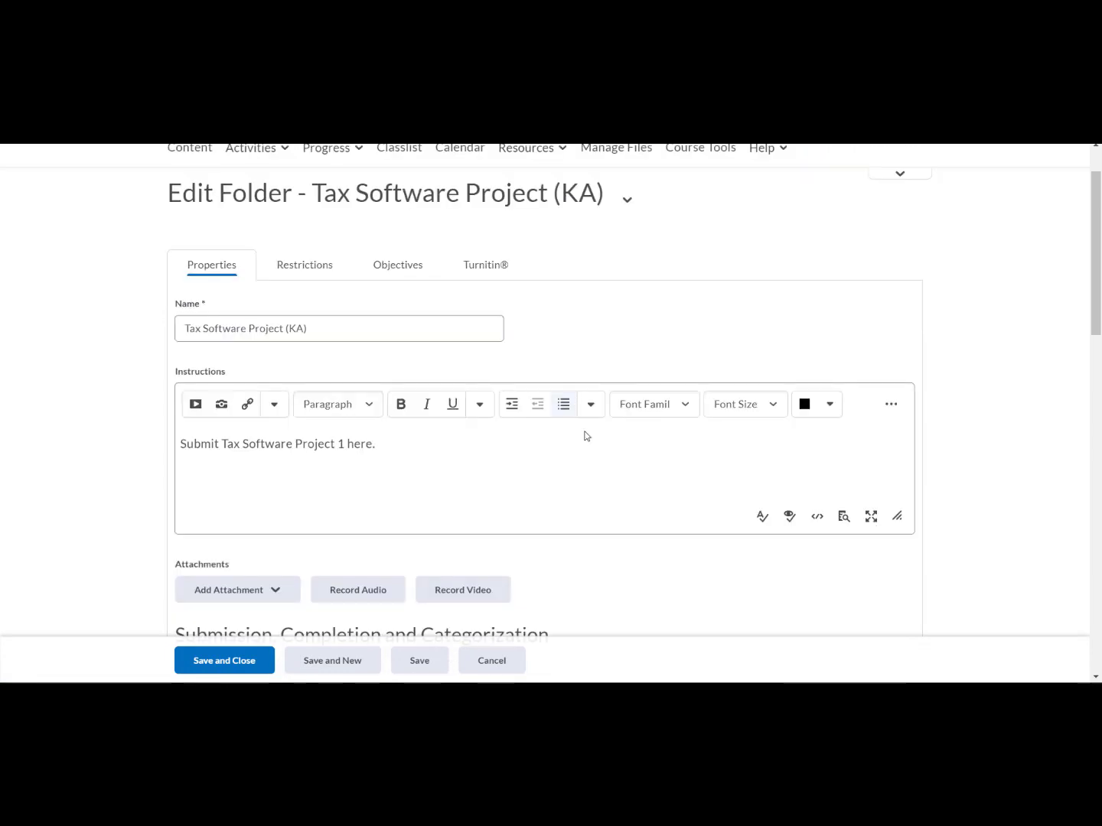
{"action": "scroll", "coordinate": [591, 444], "scroll_direction": "down", "scroll_amount": 3}
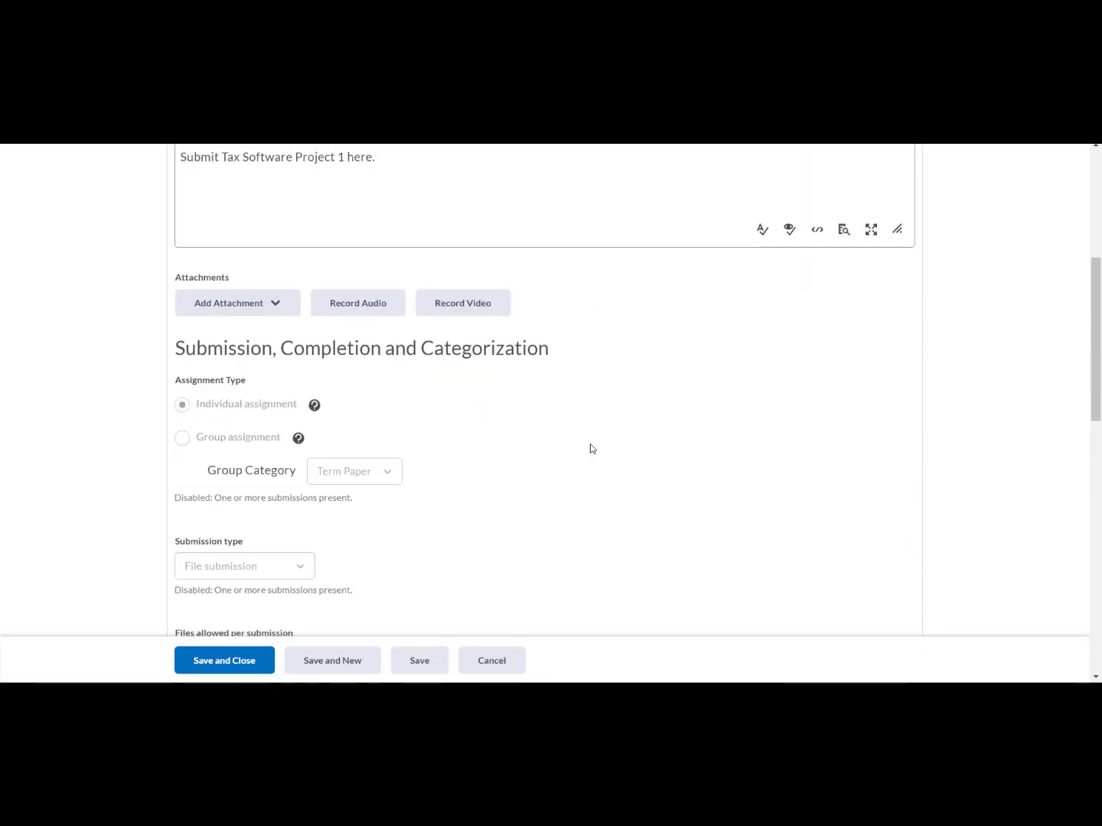
{"action": "scroll", "coordinate": [589, 448], "scroll_direction": "down", "scroll_amount": 1}
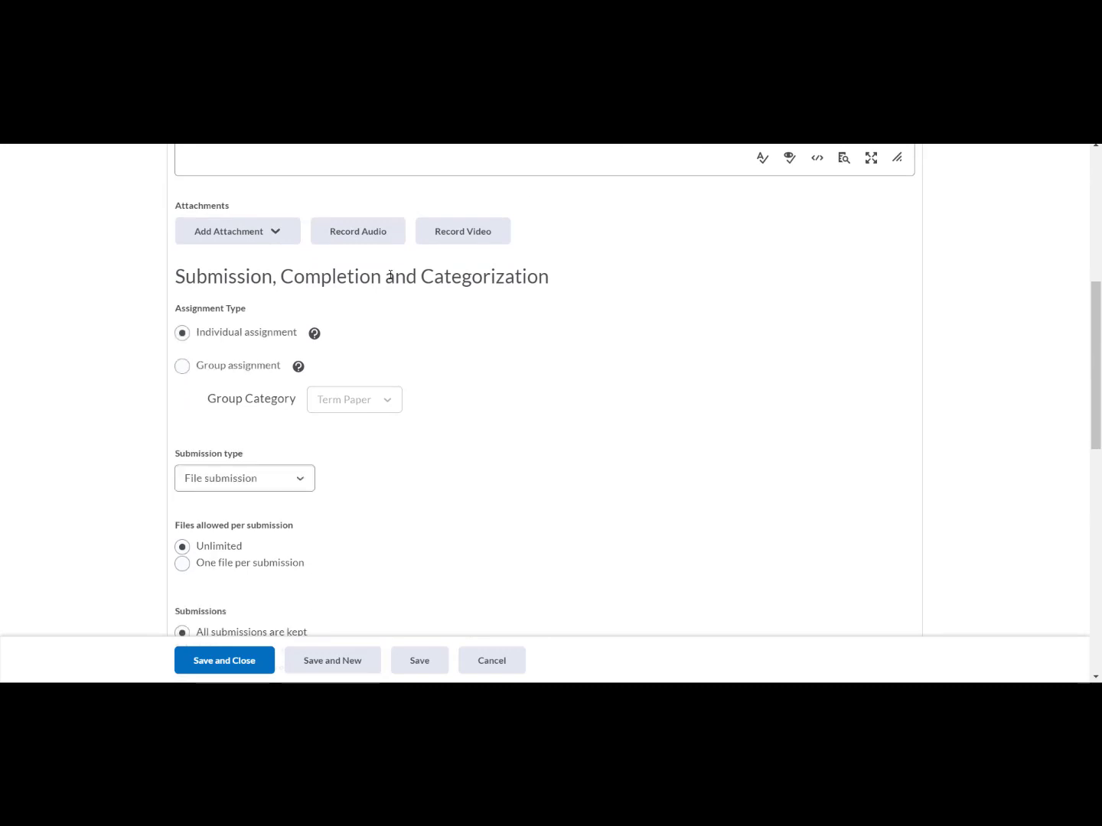
{"action": "left_click", "coordinate": [182, 366]}
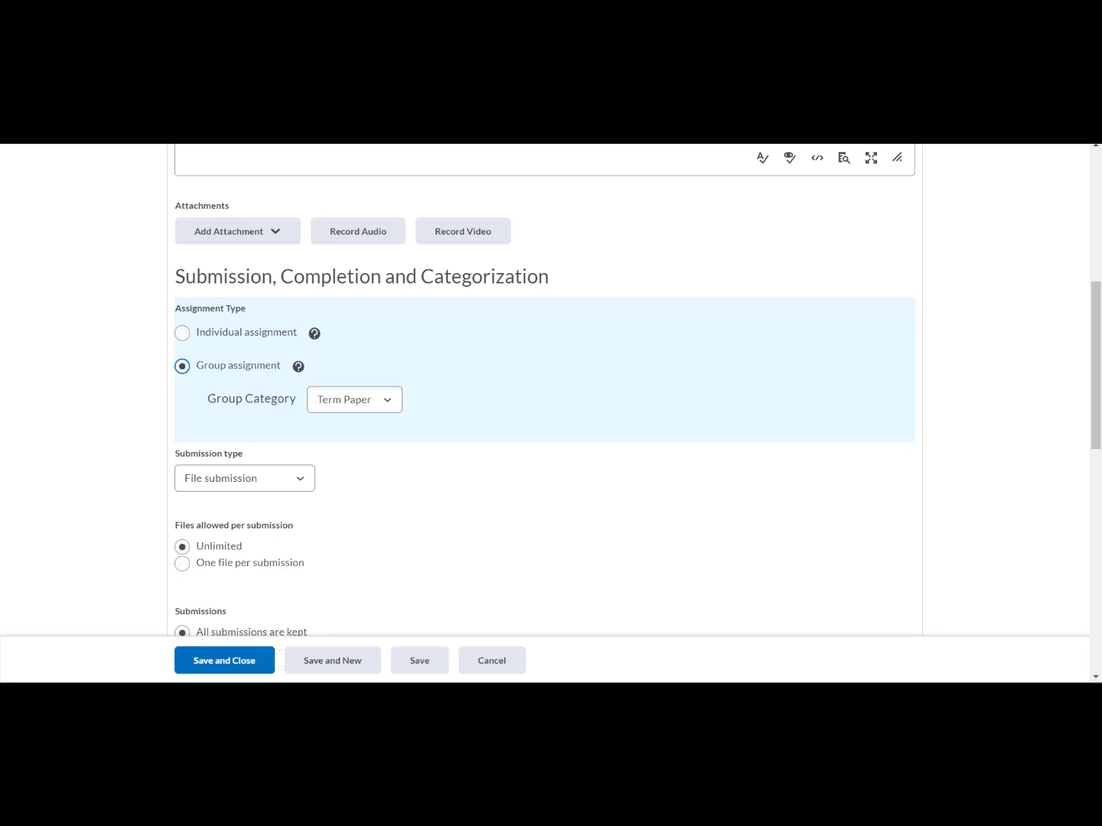
{"action": "left_click", "coordinate": [392, 401]}
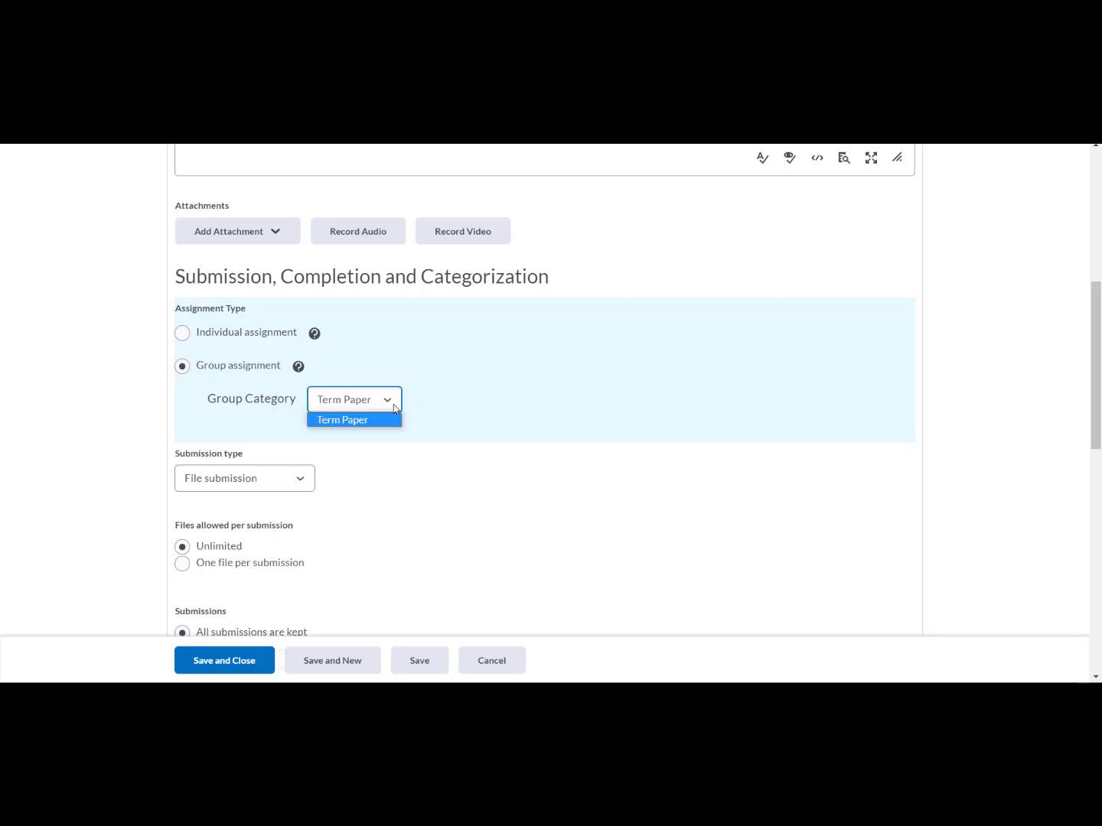
{"action": "left_click", "coordinate": [348, 421]}
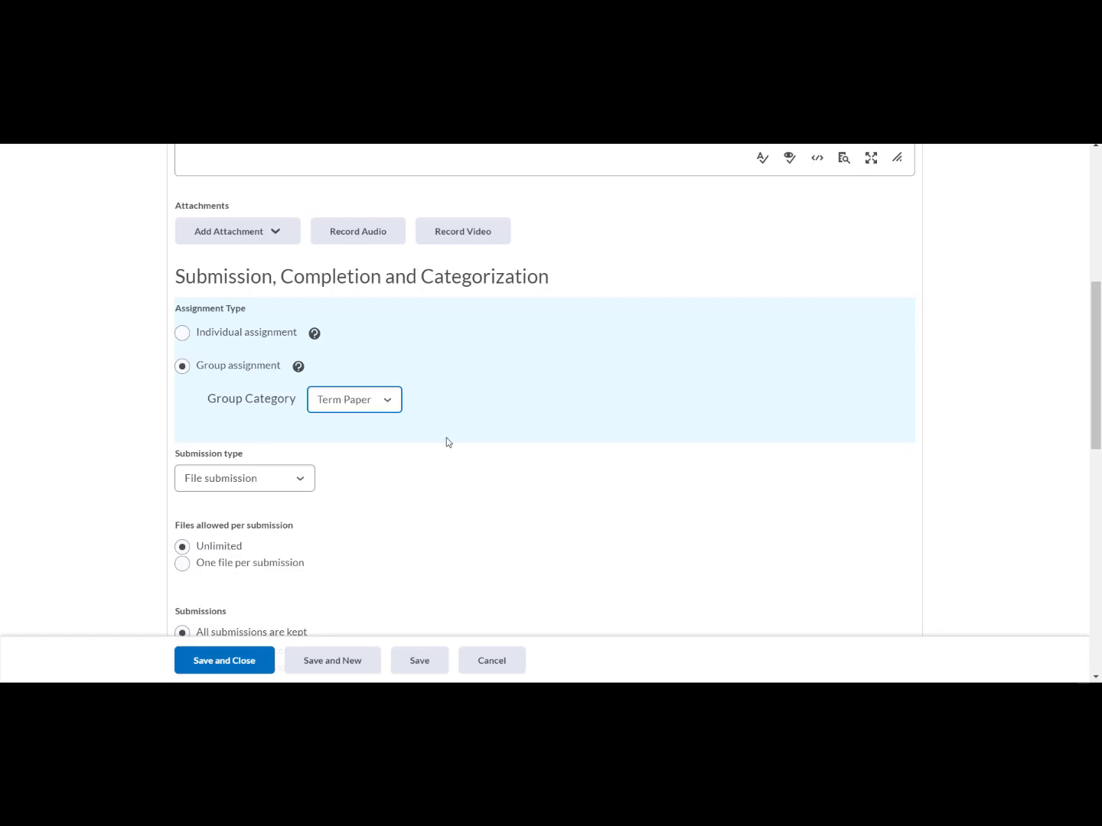
- Save and close the folder, reload Assignments, and show the Term Paper (KA) actions
{"action": "left_click", "coordinate": [236, 658]}
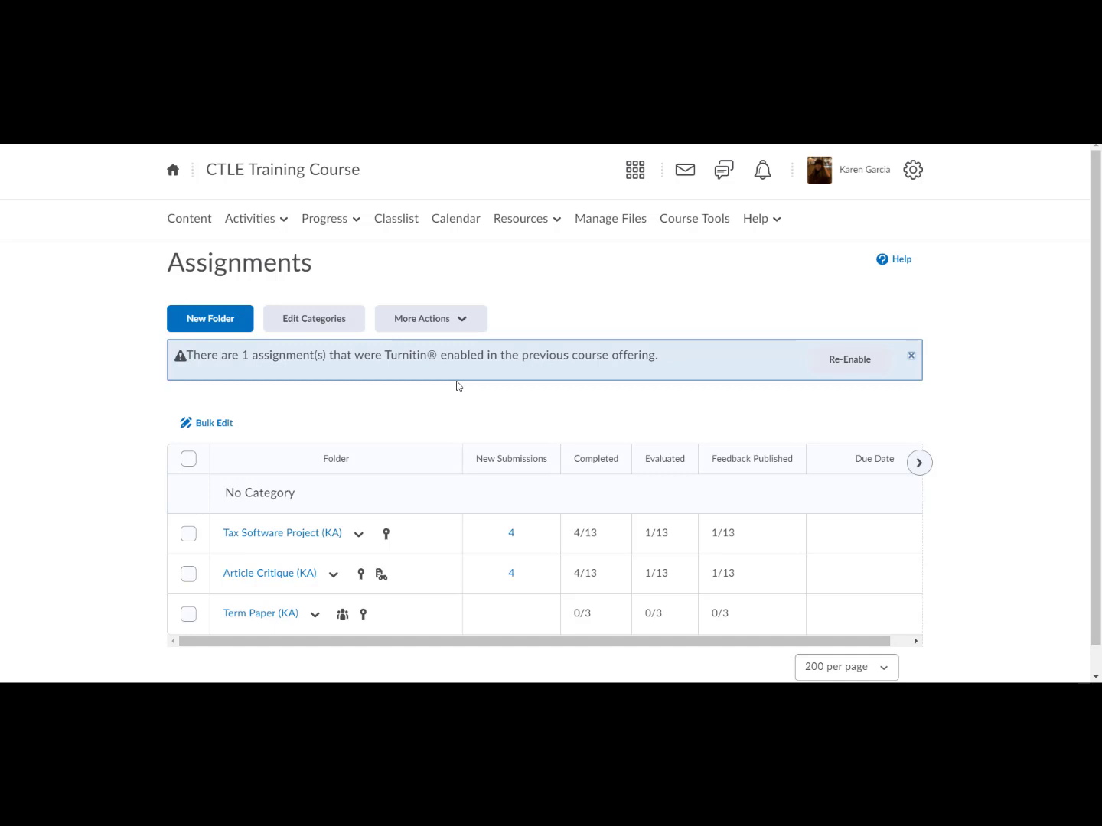
{"action": "left_click", "coordinate": [258, 224]}
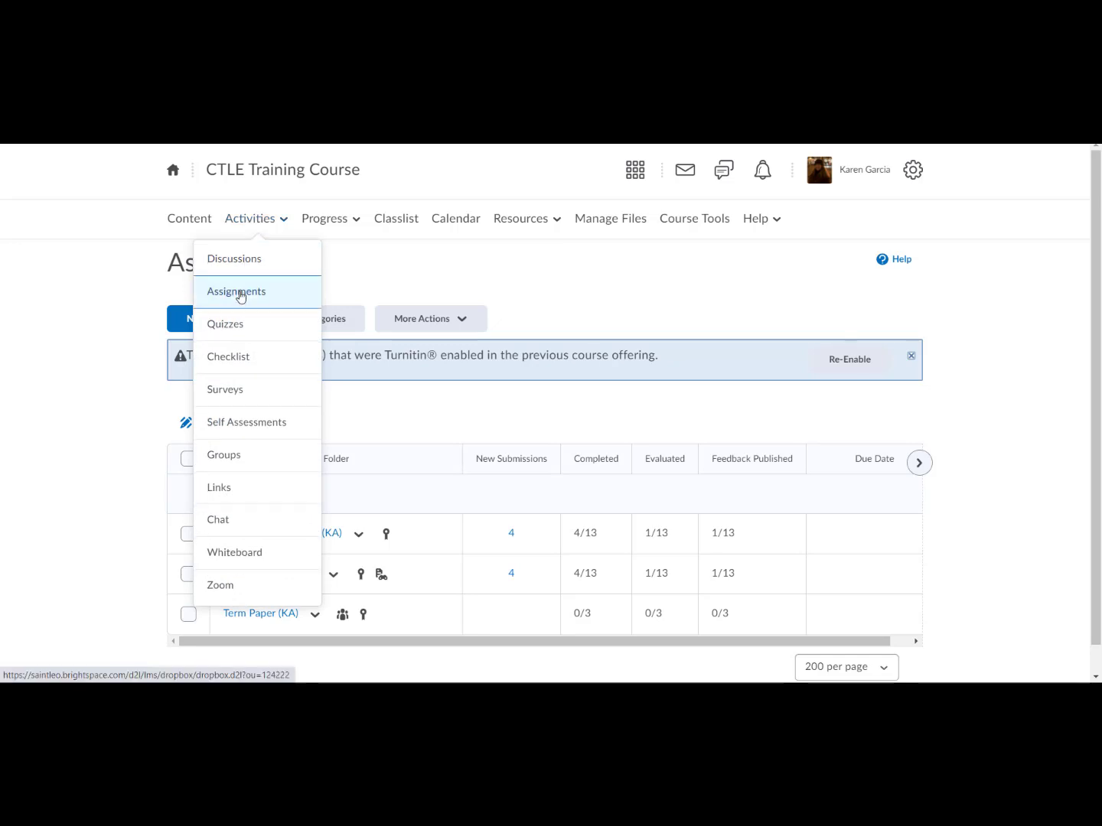
{"action": "left_click", "coordinate": [240, 294]}
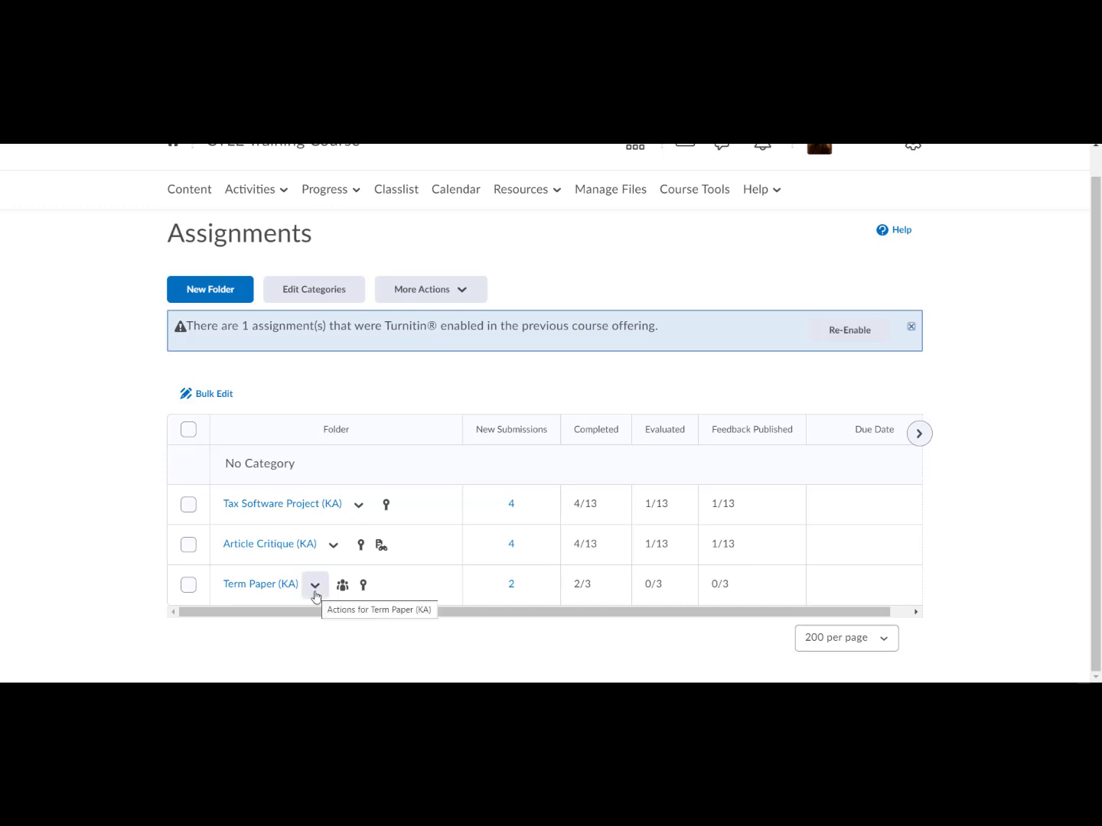
{"action": "left_click", "coordinate": [314, 586]}
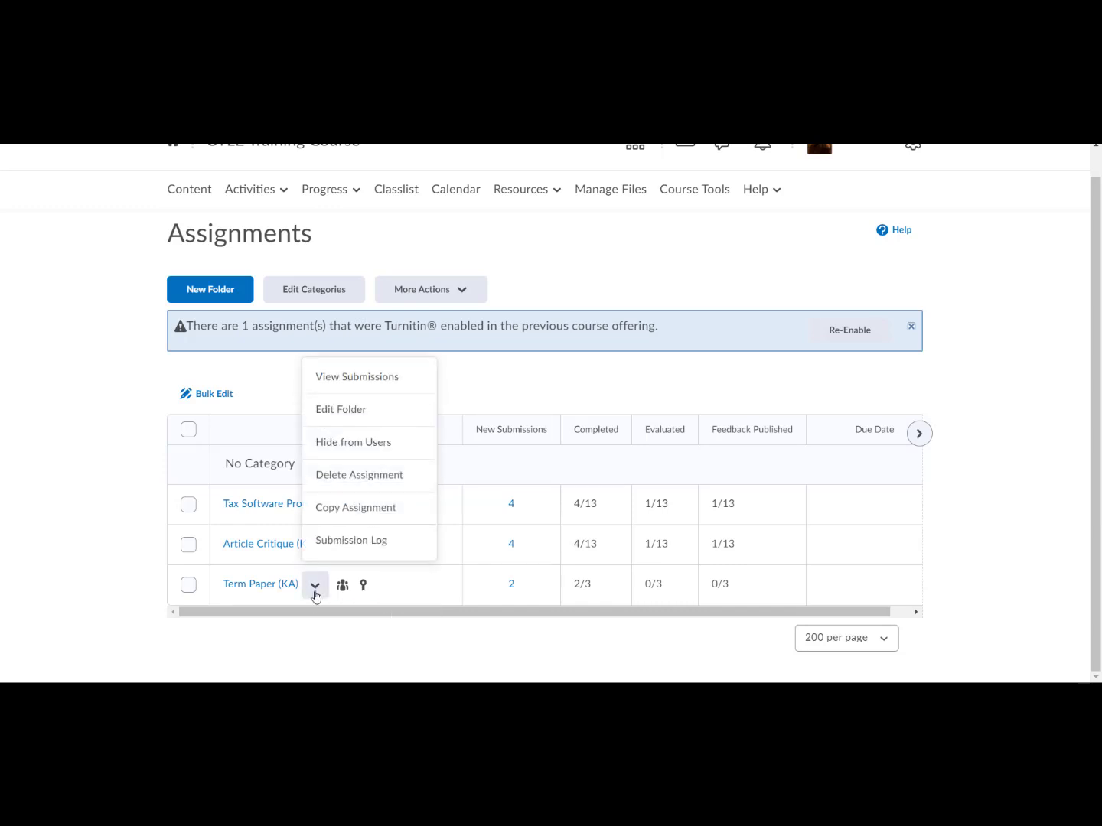
- View Term Paper (KA) submissions, showing the .docx papers from Group 1 and Group 3
{"action": "left_click", "coordinate": [386, 381]}
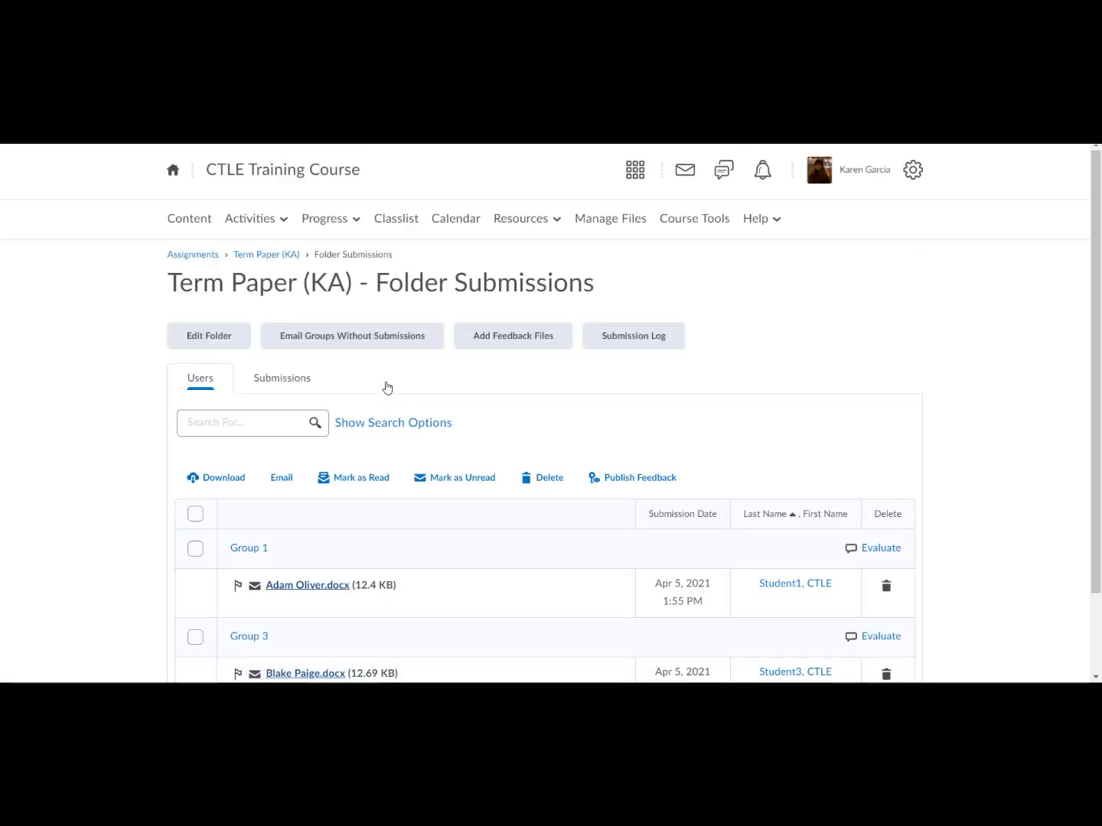
{"action": "scroll", "coordinate": [761, 390], "scroll_direction": "down", "scroll_amount": 1}
{"action": "scroll", "coordinate": [764, 390], "scroll_direction": "down", "scroll_amount": 1}
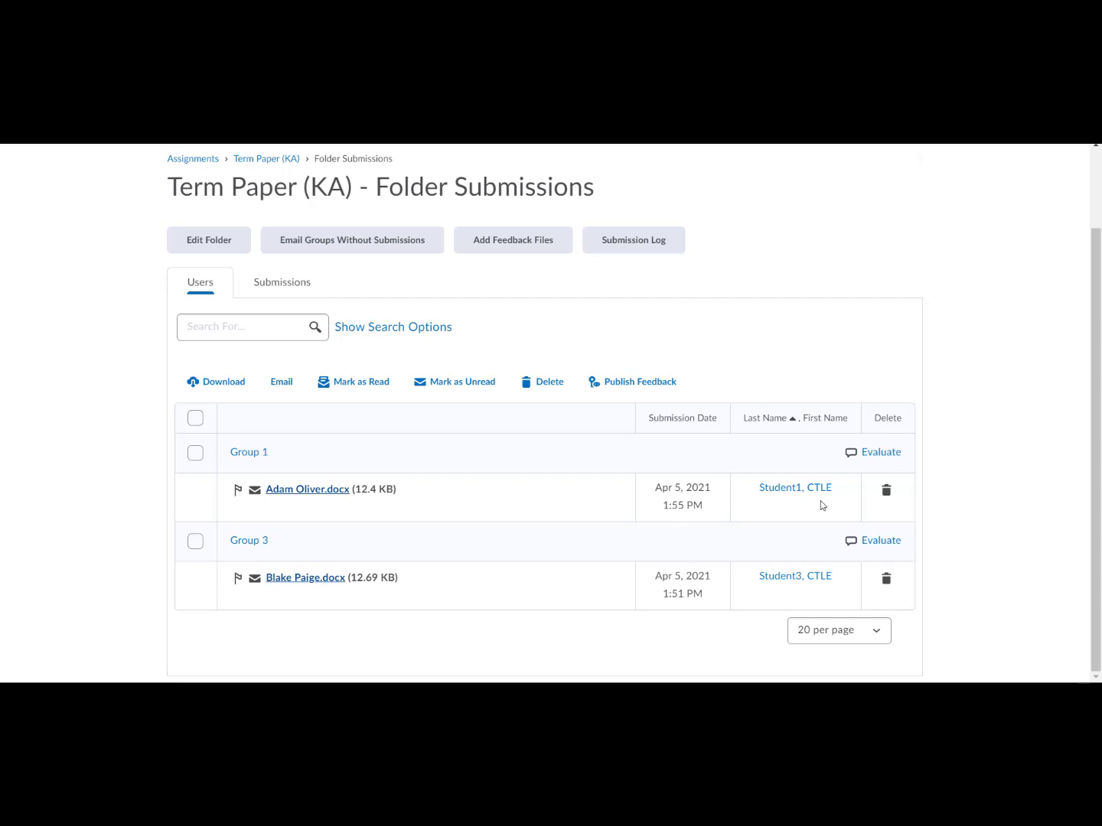
- Open Group 1's .docx submission and bring up its MKT-564 Term Paper (KA) rubric
{"action": "left_click", "coordinate": [330, 496]}
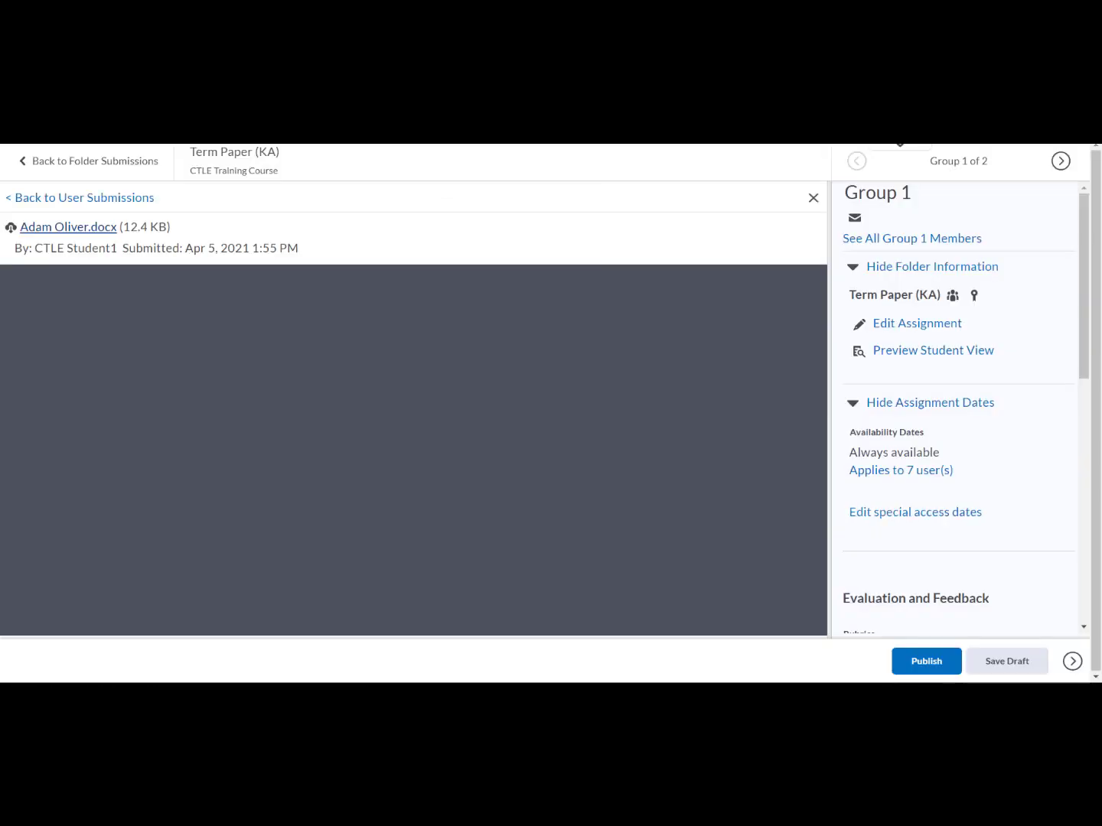
{"action": "scroll", "coordinate": [898, 505], "scroll_direction": "down", "scroll_amount": 3}
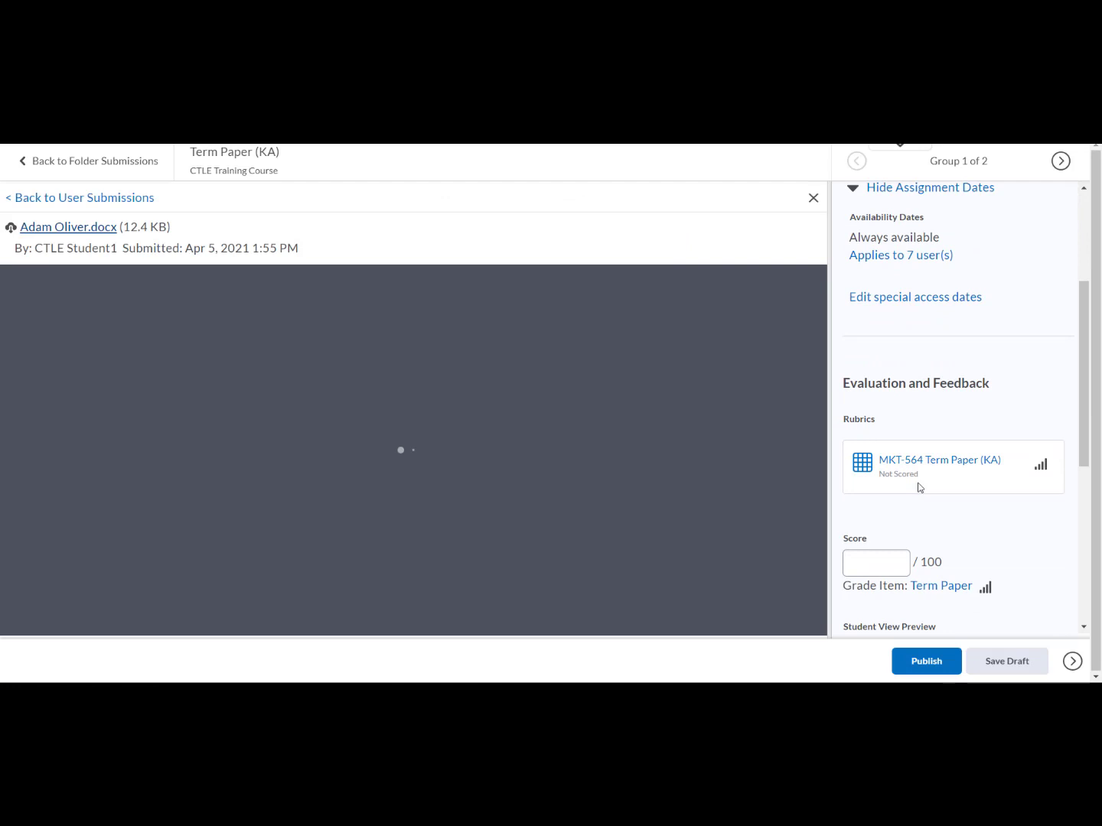
{"action": "left_click", "coordinate": [907, 461]}
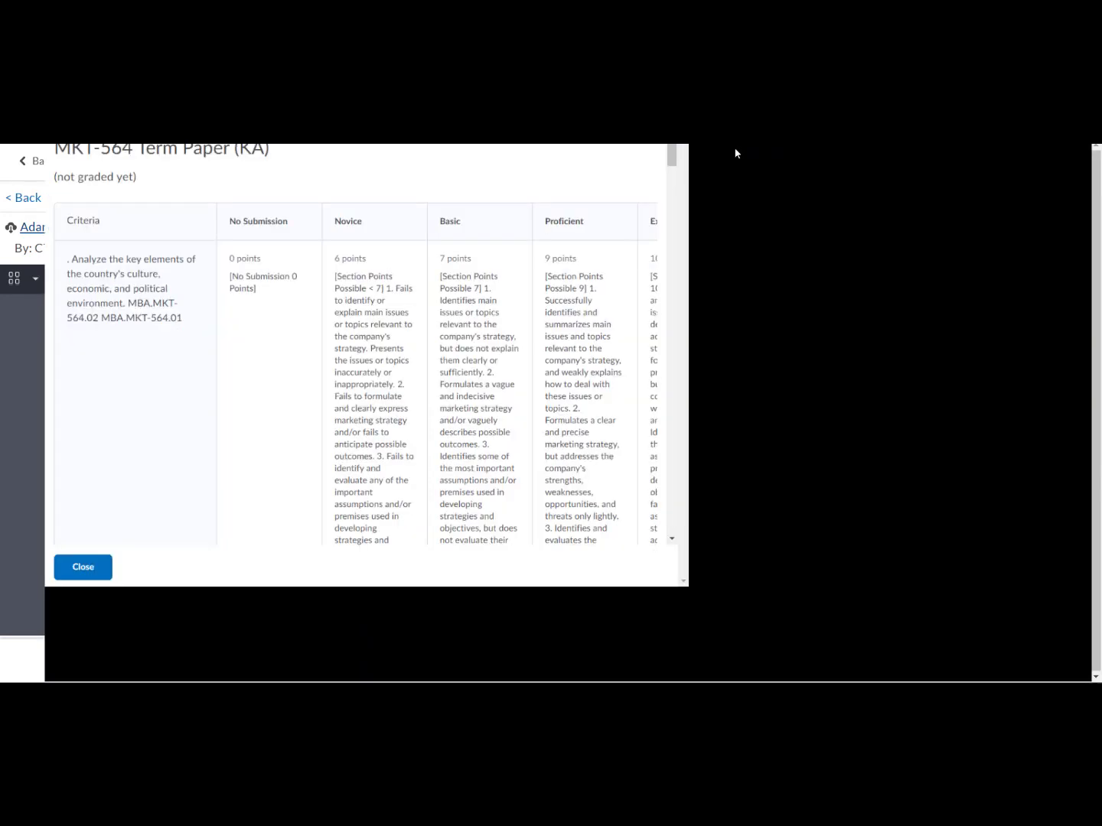
- Enlarge the rubric and score first criterion 10 (Exceptional), entry method 9, key competitors 9, ethical issues 4.5
{"action": "left_click", "coordinate": [733, 145]}
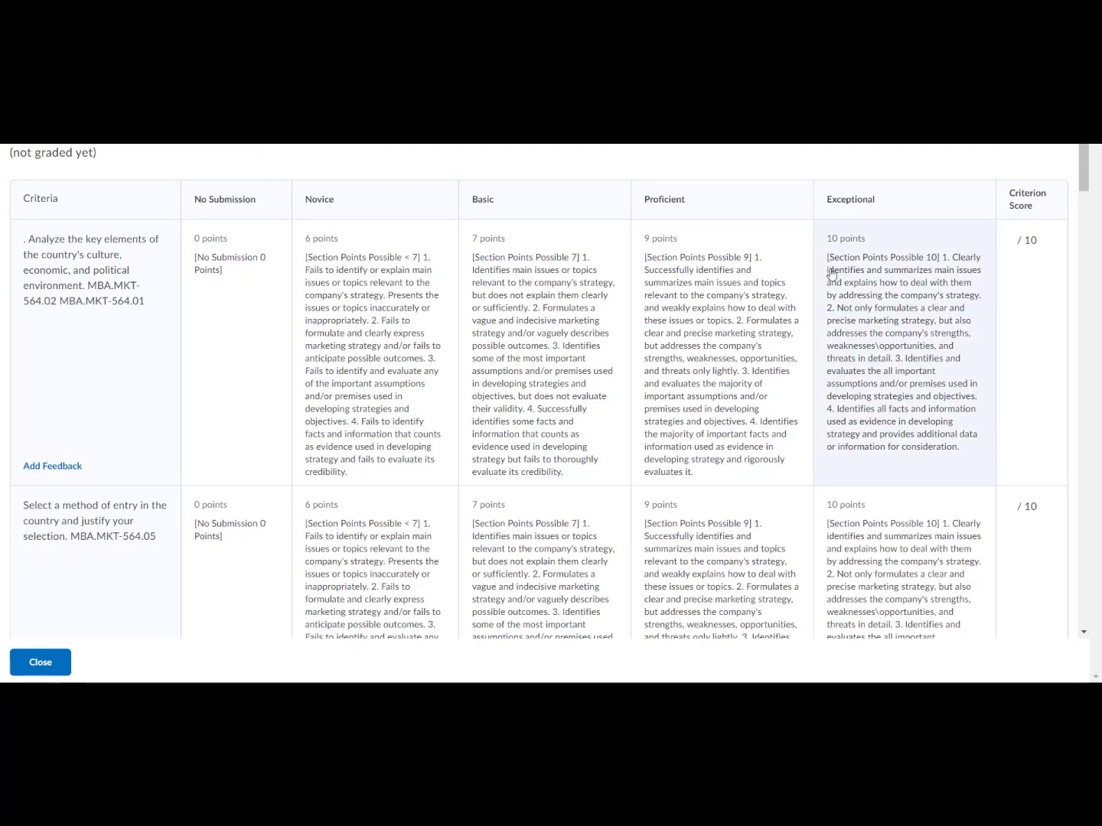
{"action": "left_click", "coordinate": [872, 285]}
{"action": "scroll", "coordinate": [740, 379], "scroll_direction": "down", "scroll_amount": 1}
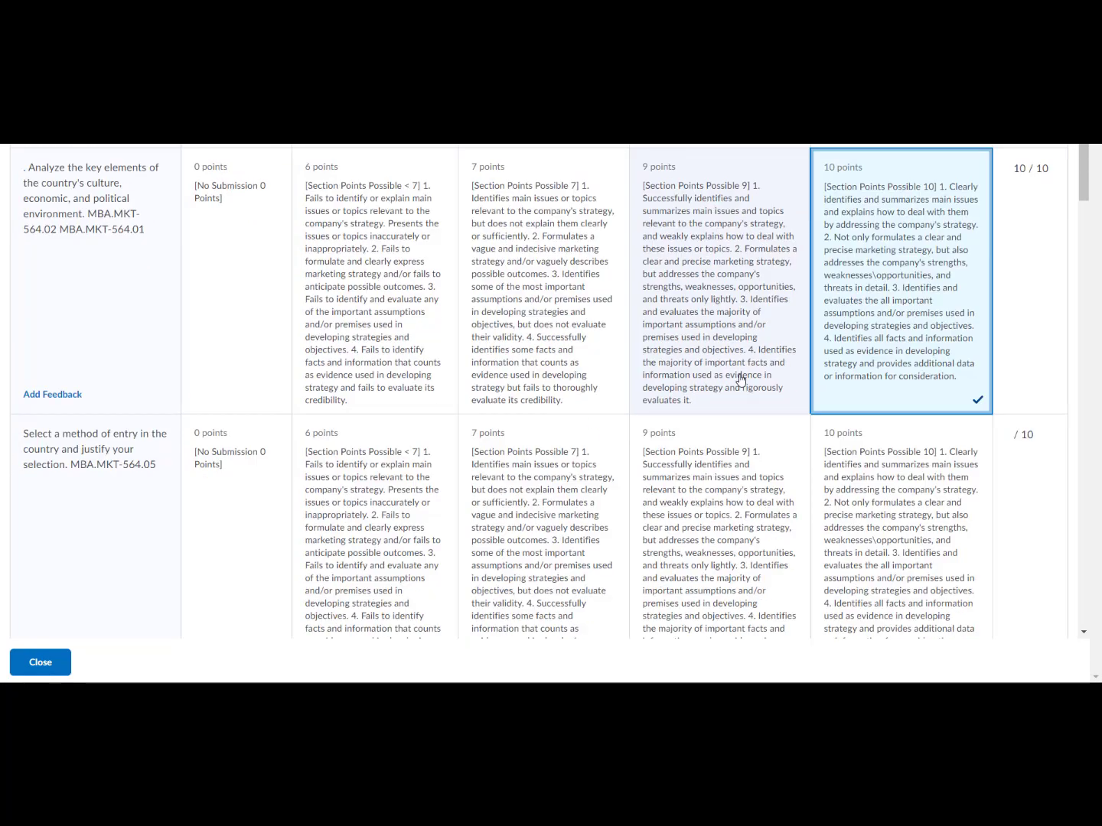
{"action": "left_click", "coordinate": [731, 456]}
{"action": "scroll", "coordinate": [723, 464], "scroll_direction": "down", "scroll_amount": 1}
{"action": "scroll", "coordinate": [720, 528], "scroll_direction": "down", "scroll_amount": 3}
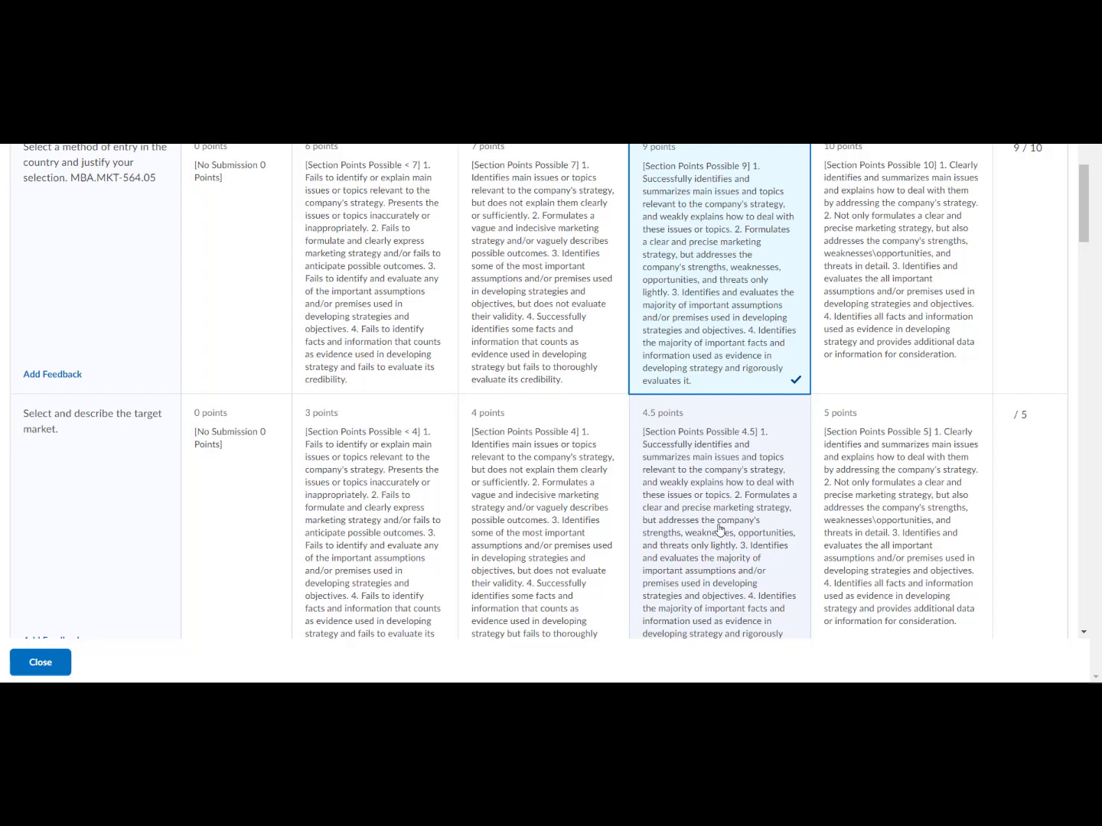
{"action": "scroll", "coordinate": [719, 528], "scroll_direction": "down", "scroll_amount": 1}
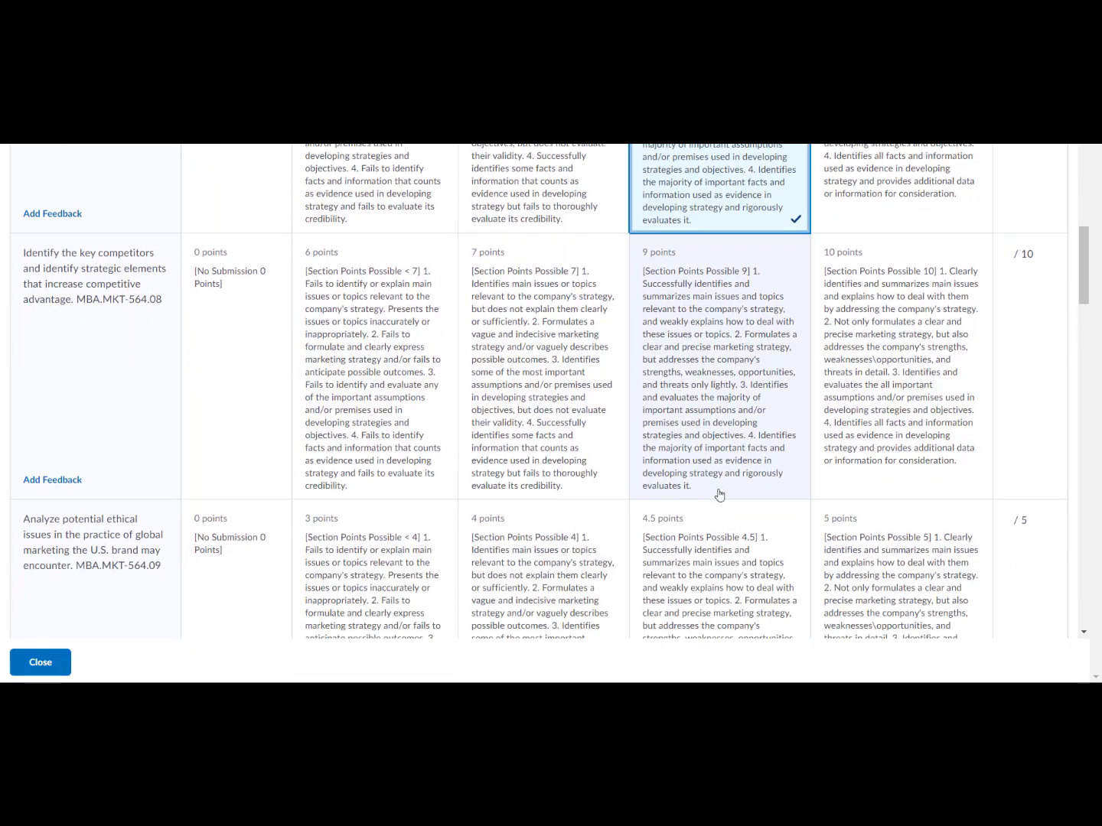
{"action": "left_click", "coordinate": [711, 433]}
{"action": "scroll", "coordinate": [711, 433], "scroll_direction": "down", "scroll_amount": 2}
{"action": "scroll", "coordinate": [705, 432], "scroll_direction": "down", "scroll_amount": 1}
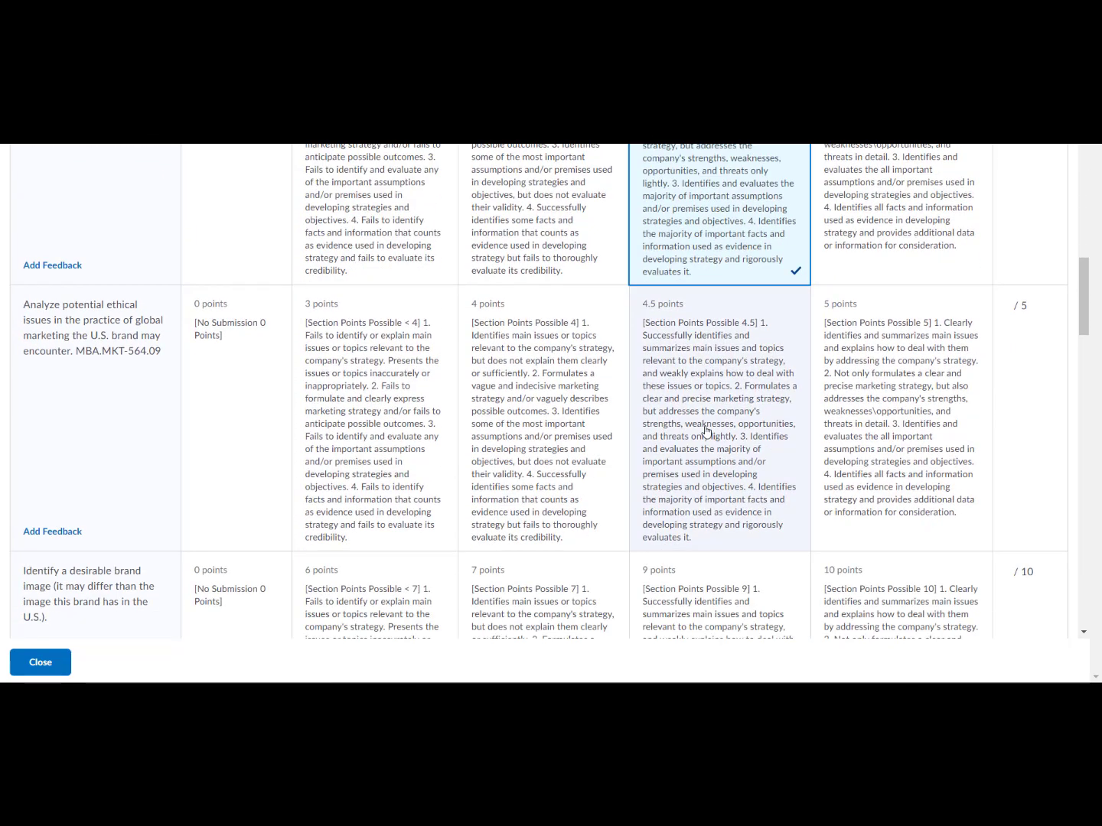
{"action": "left_click", "coordinate": [706, 432]}
- Score brand image 9, key features 10 and pricing strategy 4.5 points
{"action": "scroll", "coordinate": [706, 433], "scroll_direction": "down", "scroll_amount": 2}
{"action": "scroll", "coordinate": [705, 432], "scroll_direction": "down", "scroll_amount": 2}
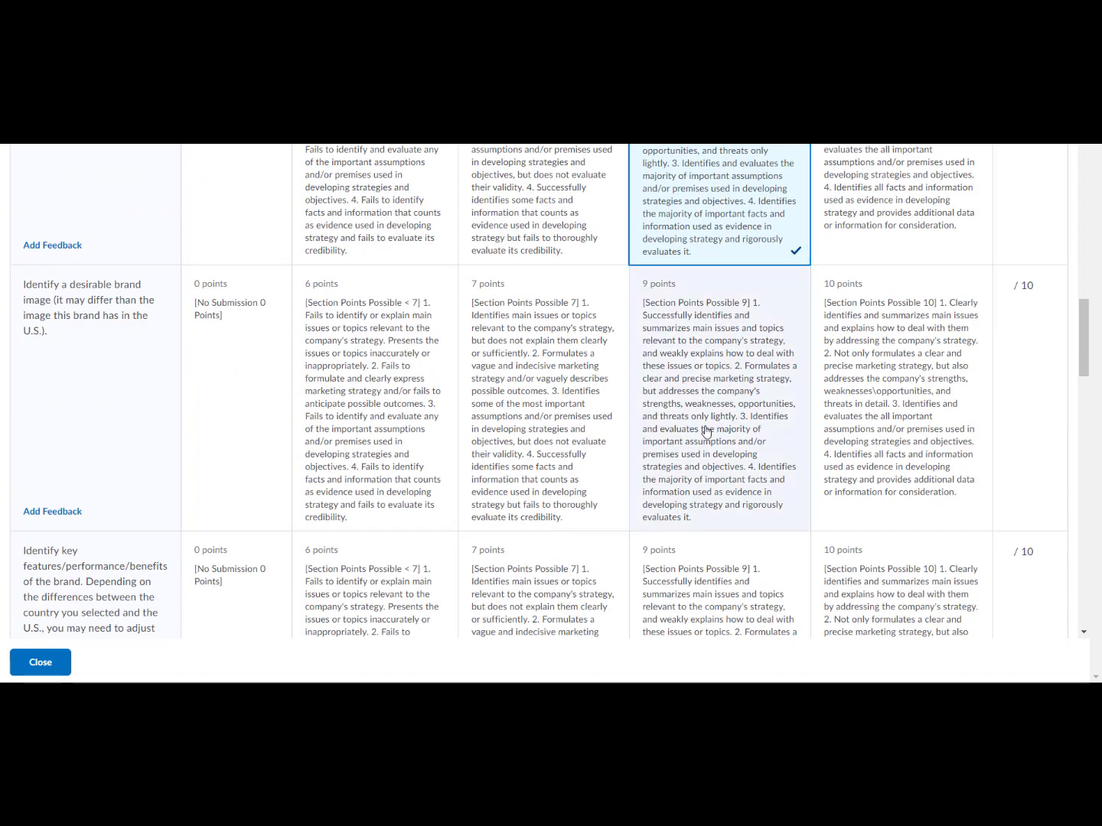
{"action": "left_click", "coordinate": [706, 432]}
{"action": "scroll", "coordinate": [706, 432], "scroll_direction": "down", "scroll_amount": 3}
{"action": "scroll", "coordinate": [706, 431], "scroll_direction": "down", "scroll_amount": 2}
{"action": "left_click", "coordinate": [824, 285]}
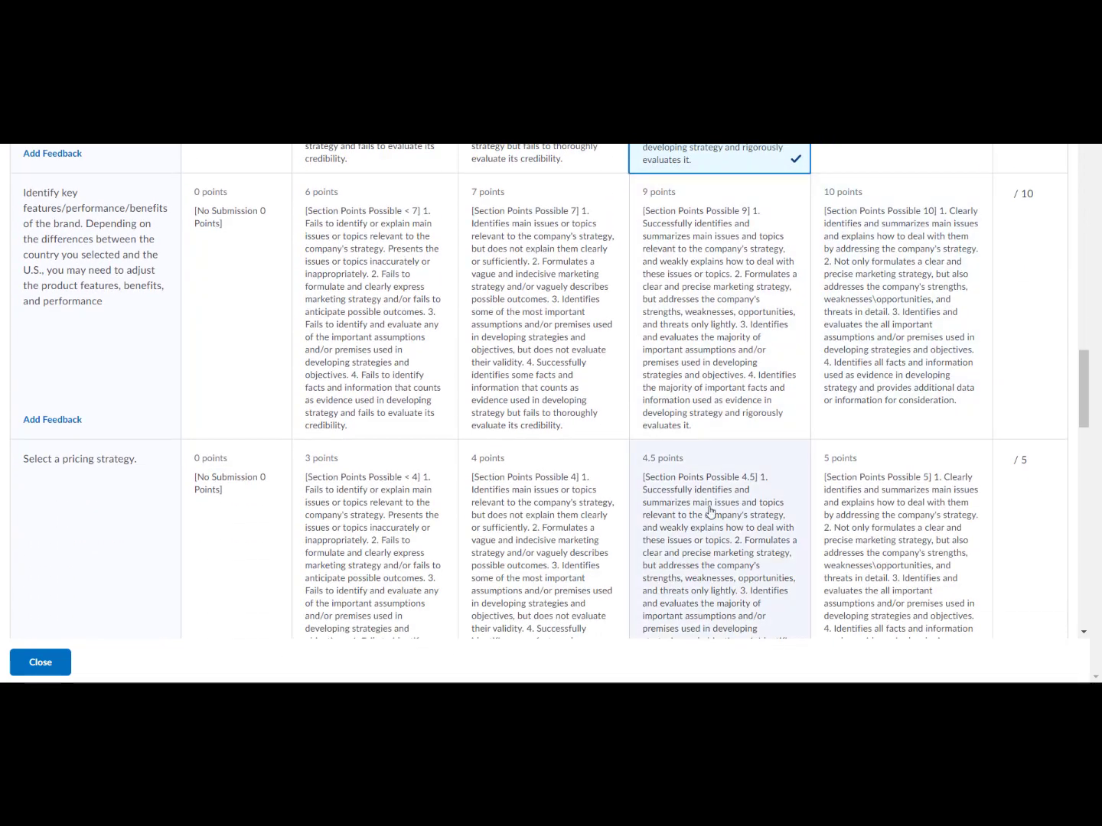
{"action": "left_click", "coordinate": [687, 490]}
- Score distribution method, organization, grammar and APA formatting at 4.5 points each, totalling 93/100
{"action": "scroll", "coordinate": [687, 490], "scroll_direction": "down", "scroll_amount": 7}
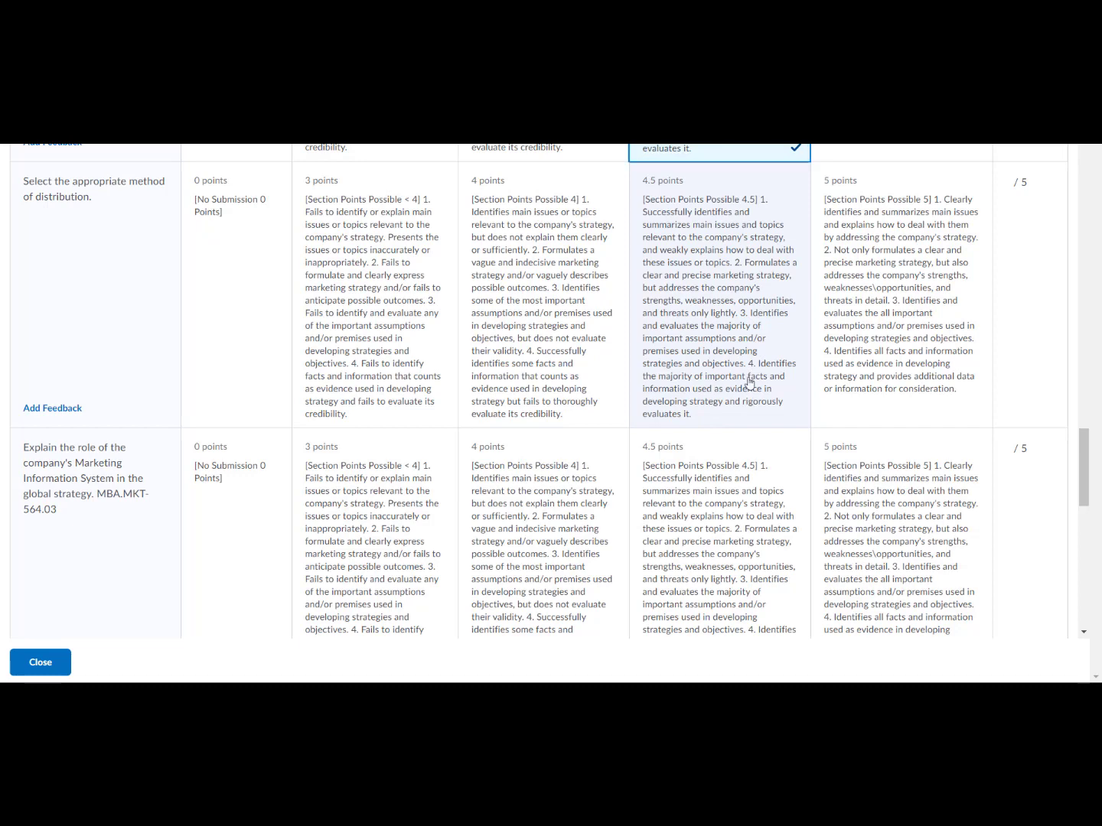
{"action": "left_click", "coordinate": [752, 352]}
{"action": "scroll", "coordinate": [727, 428], "scroll_direction": "down", "scroll_amount": 7}
{"action": "left_click", "coordinate": [701, 505]}
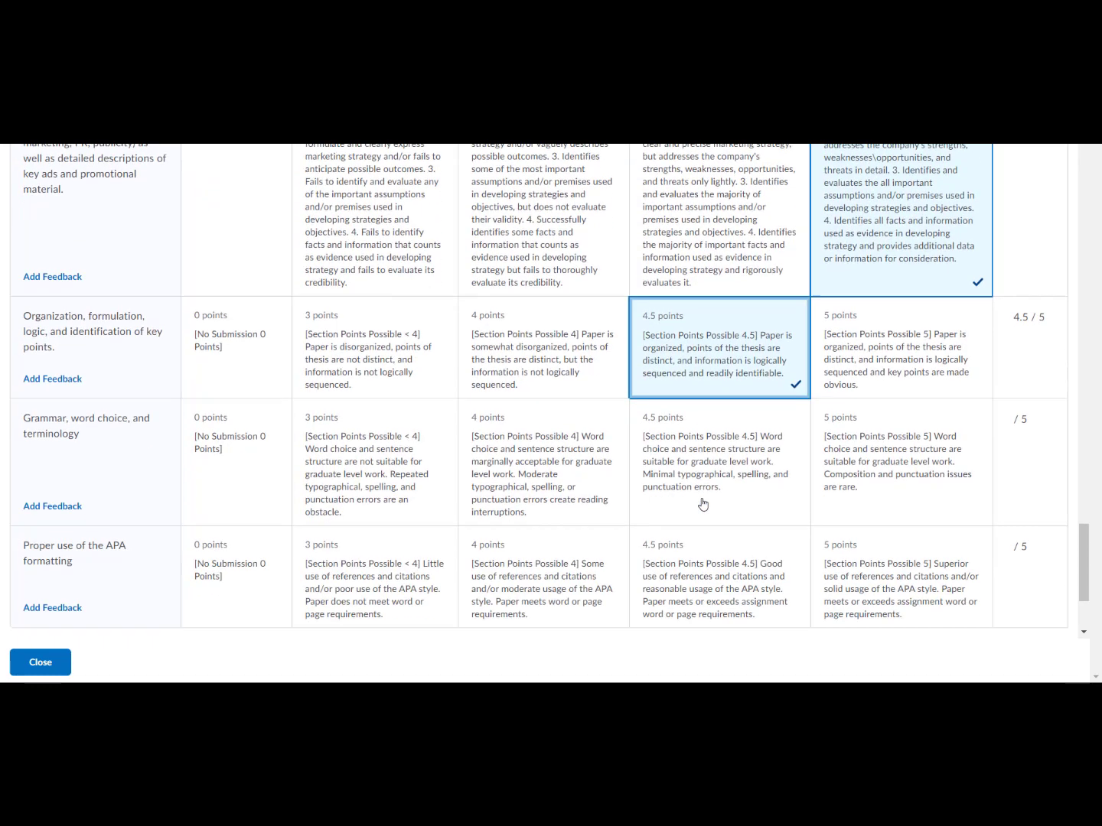
{"action": "scroll", "coordinate": [697, 459], "scroll_direction": "down", "scroll_amount": 3}
{"action": "left_click", "coordinate": [684, 376]}
{"action": "left_click", "coordinate": [689, 504]}
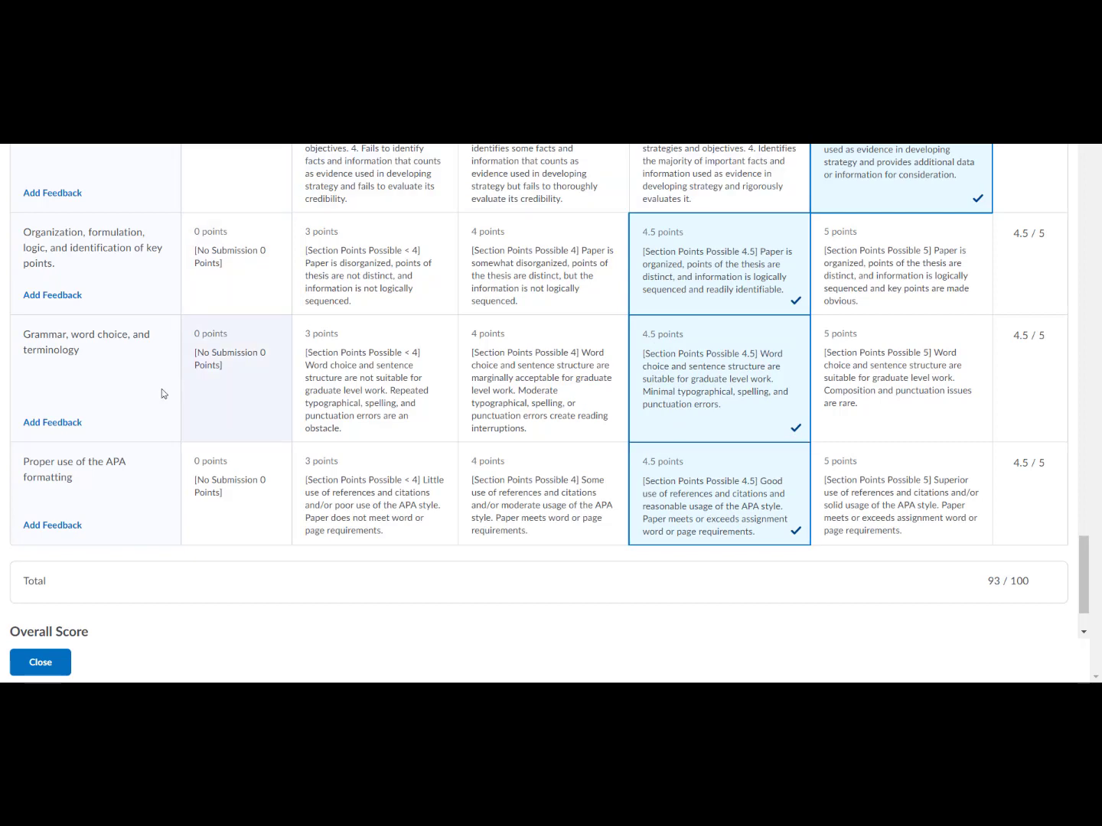
- Open APA formatting feedback, leave it empty, and confirm the 93 / 100 total at Level 4
{"action": "left_click", "coordinate": [41, 528]}
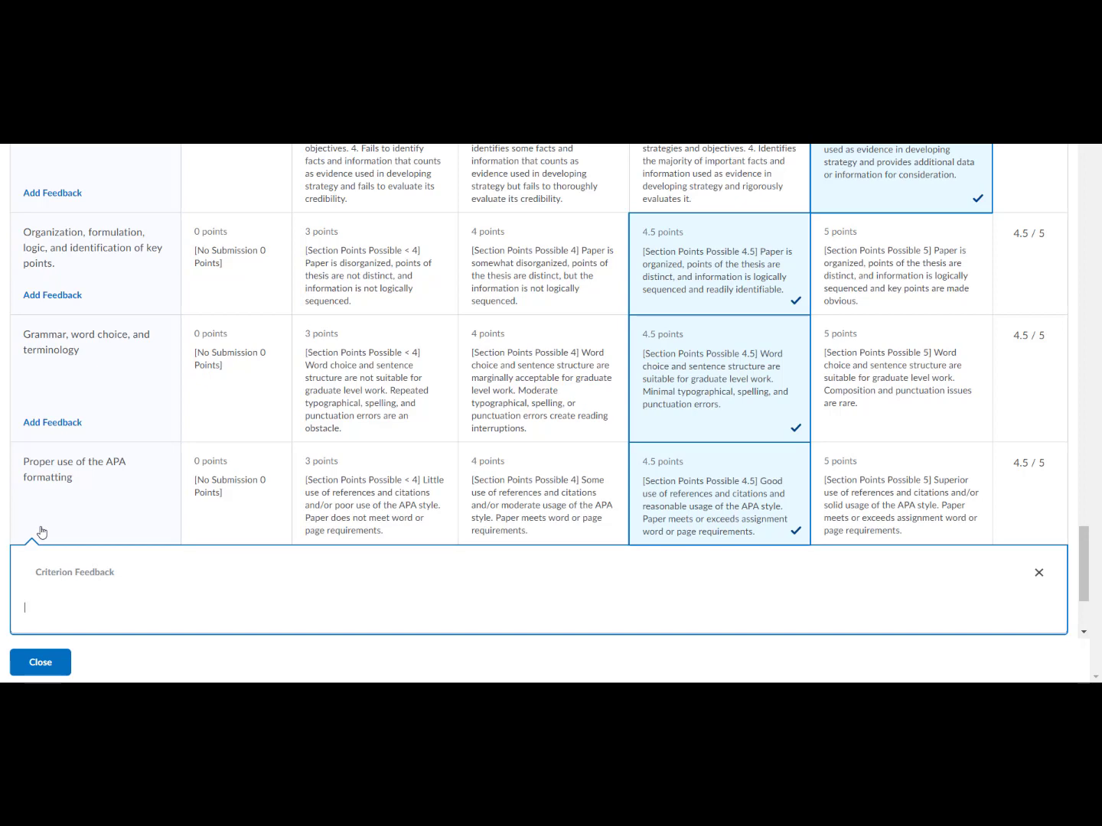
{"action": "scroll", "coordinate": [972, 506], "scroll_direction": "down", "scroll_amount": 3}
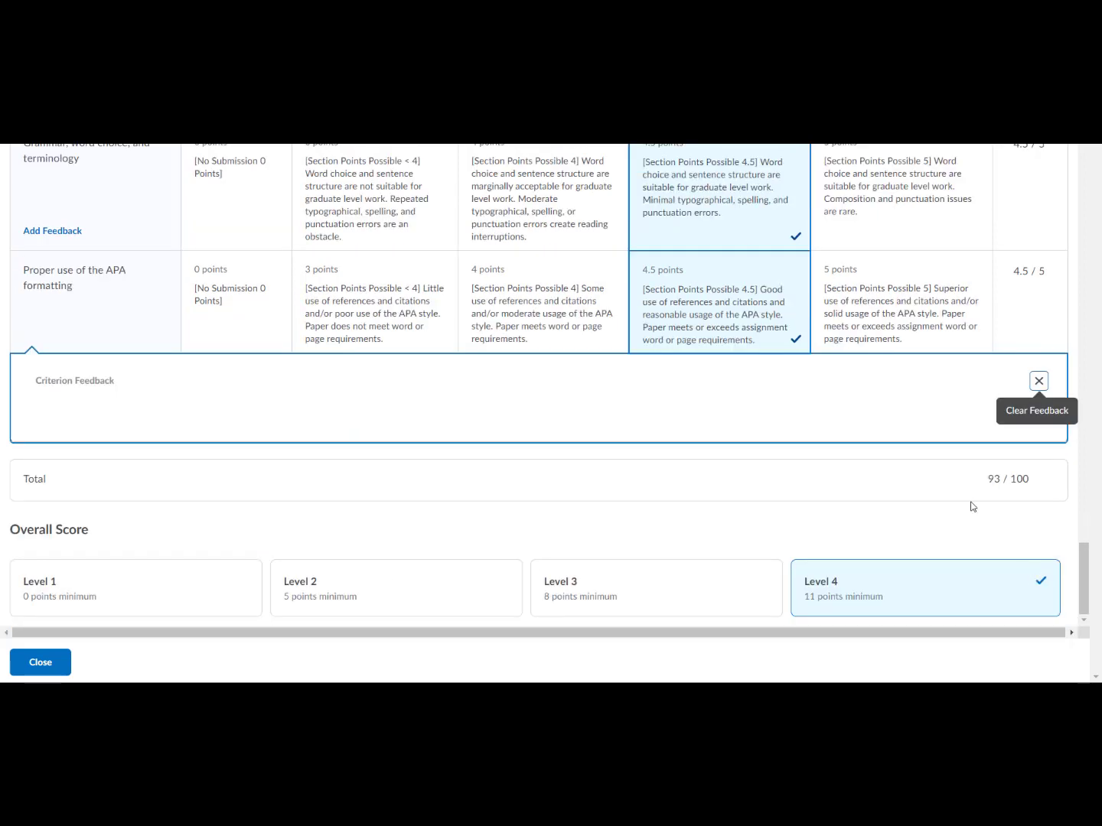
{"action": "left_click", "coordinate": [517, 525]}
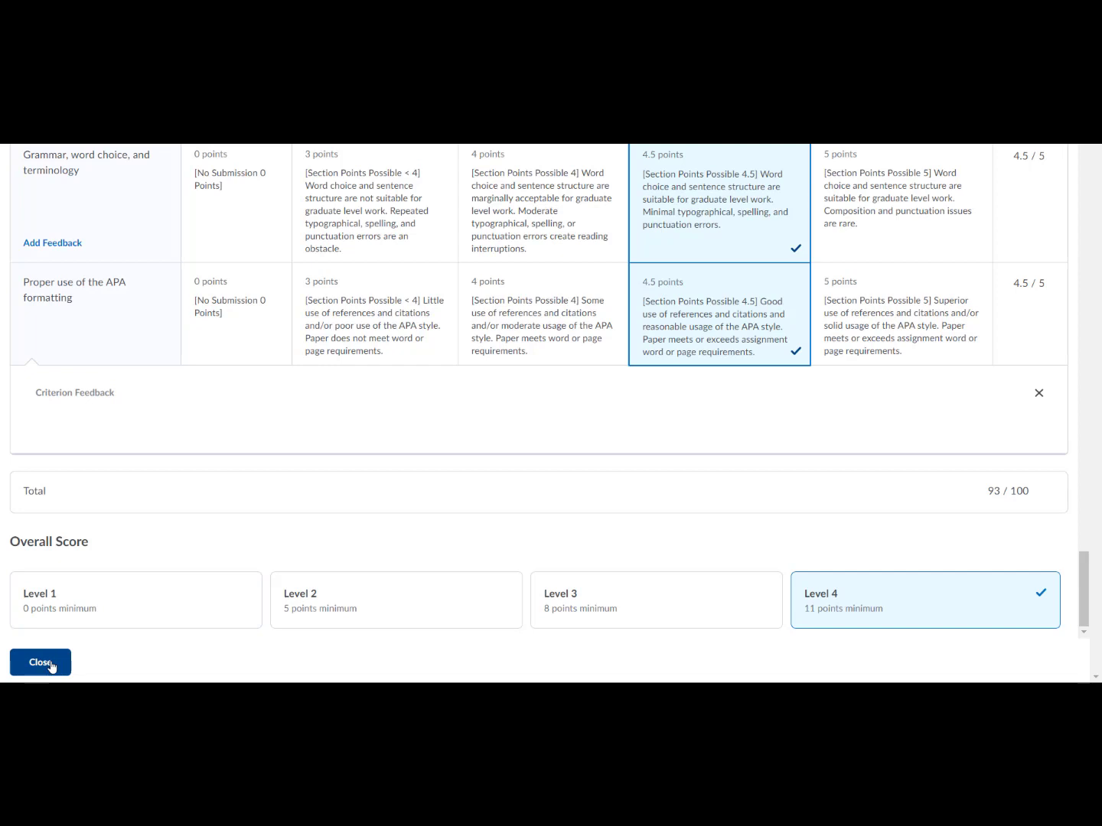
- Close the rubric, keep the carried-over score of 93 / 100, and publish Group 1's grade
{"action": "left_click", "coordinate": [40, 663]}
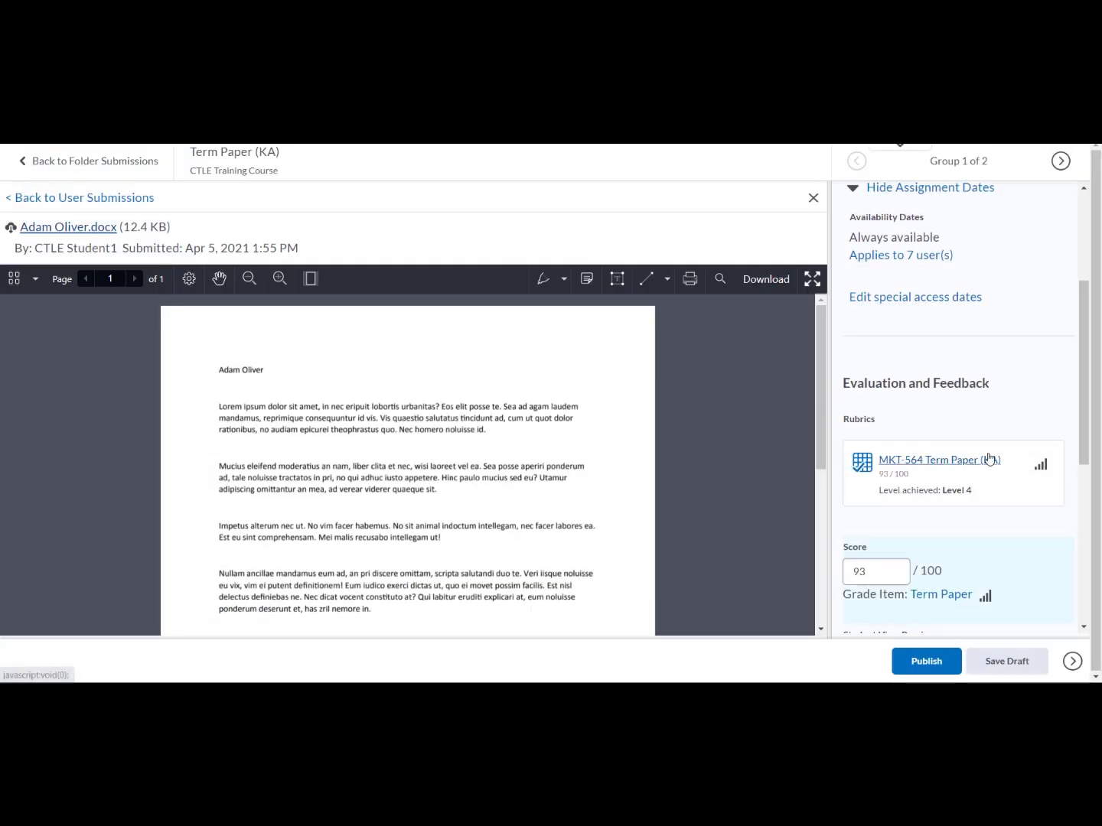
{"action": "scroll", "coordinate": [987, 458], "scroll_direction": "down", "scroll_amount": 1}
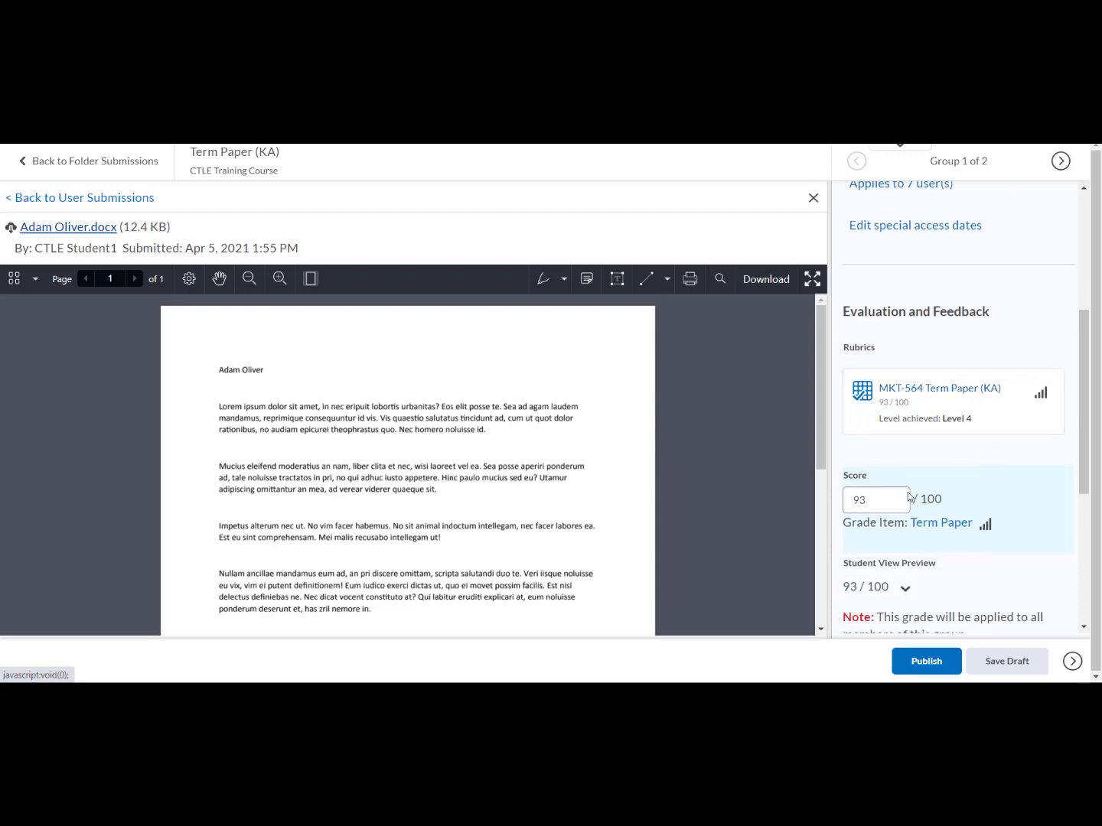
{"action": "left_click", "coordinate": [869, 499]}
{"action": "left_click", "coordinate": [968, 554]}
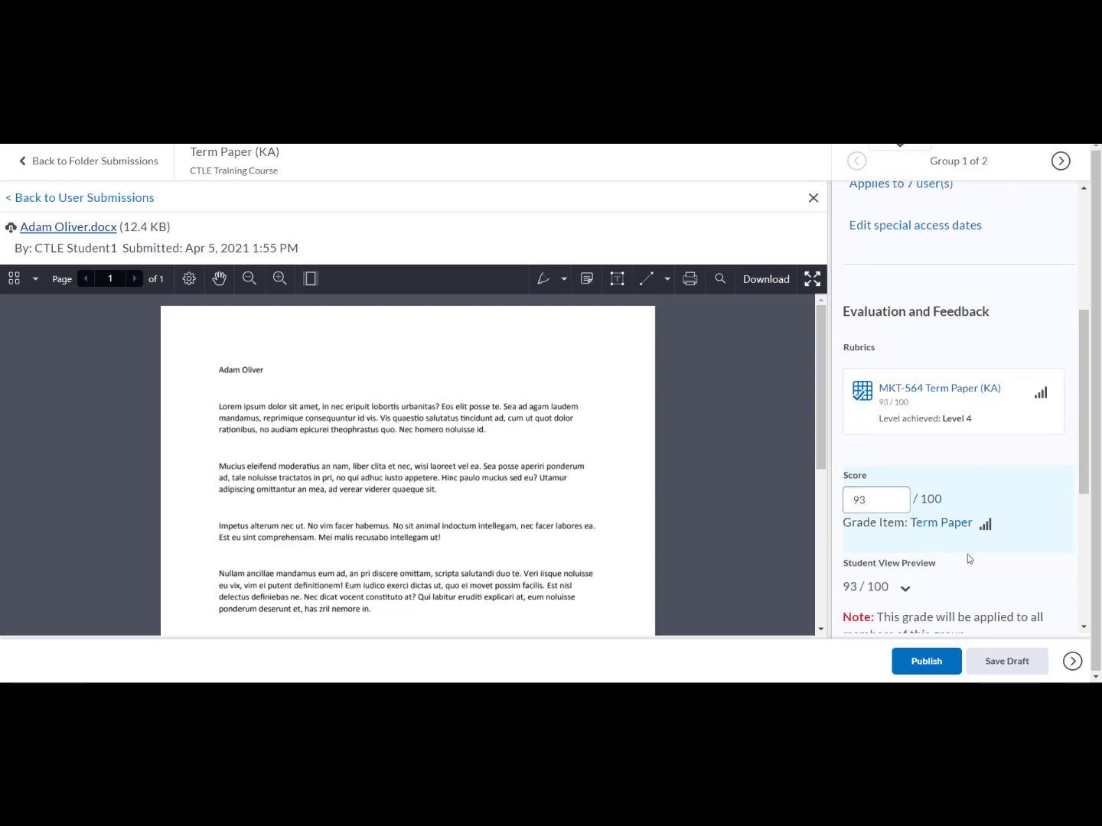
{"action": "scroll", "coordinate": [967, 554], "scroll_direction": "down", "scroll_amount": 2}
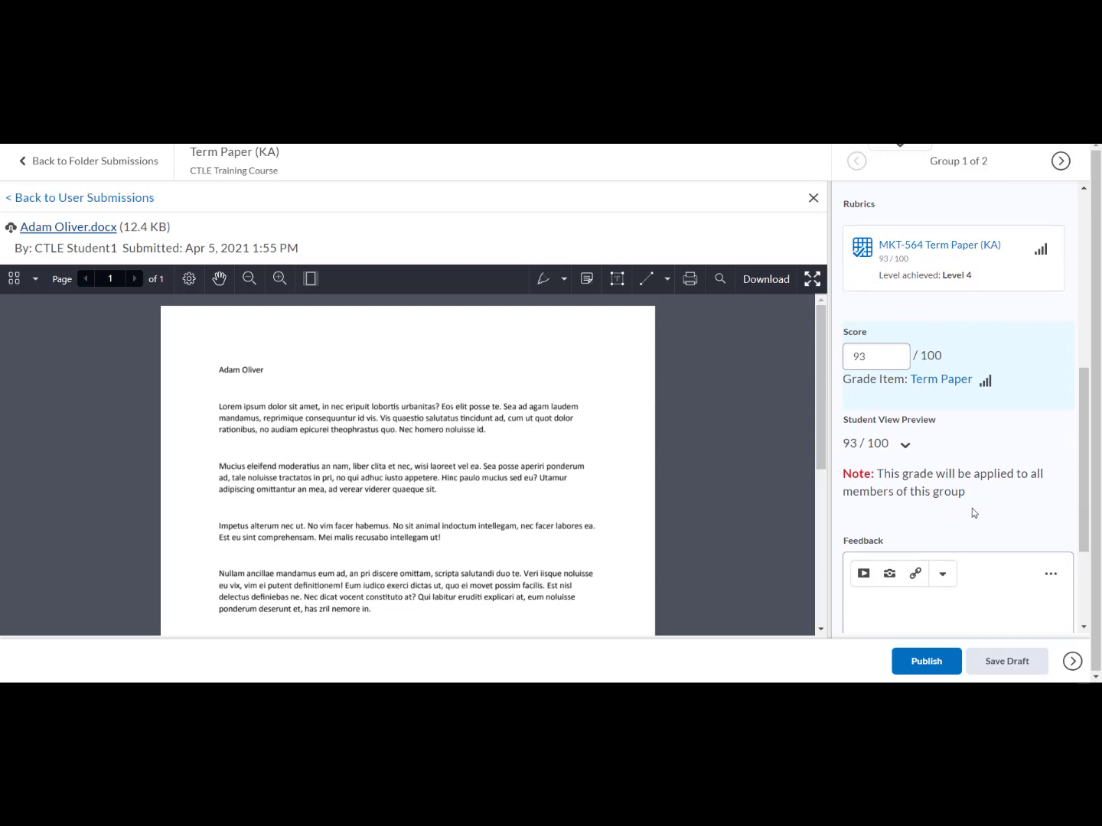
{"action": "left_click", "coordinate": [924, 663]}
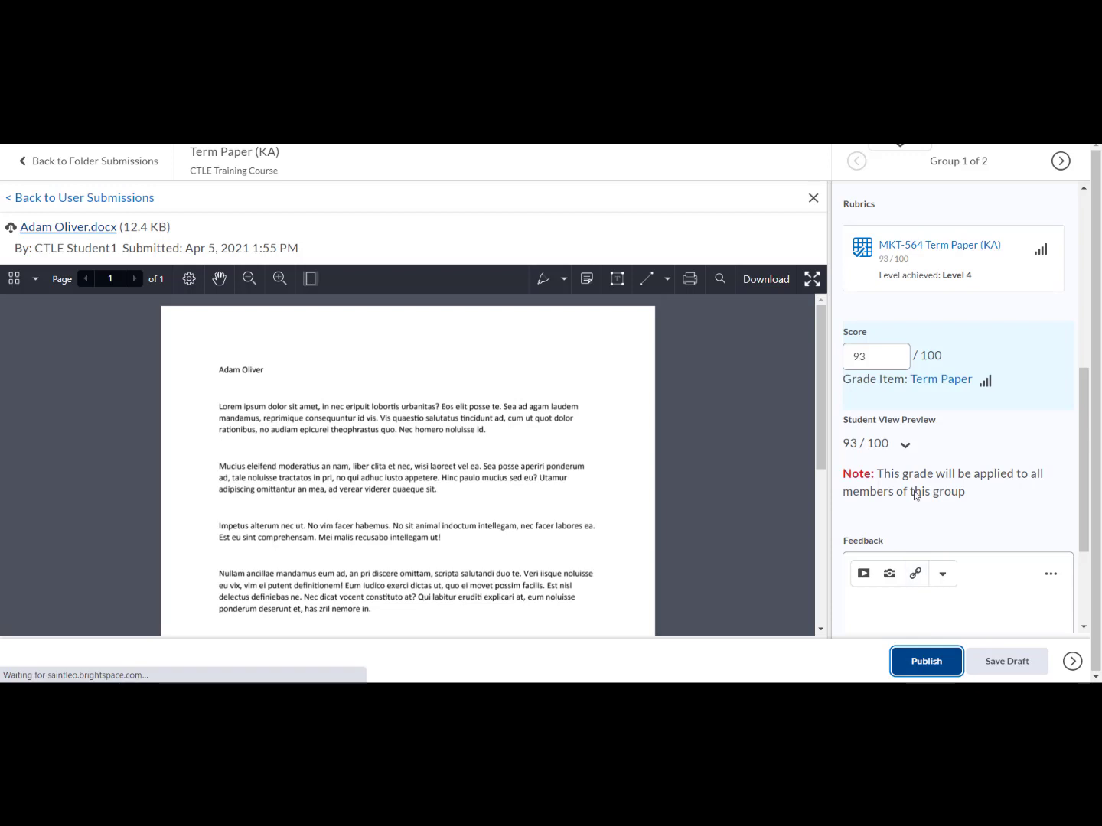
- Move to Group 3's submission, then go back to the Term Paper (KA) folder submissions list
{"action": "left_click", "coordinate": [1061, 163]}
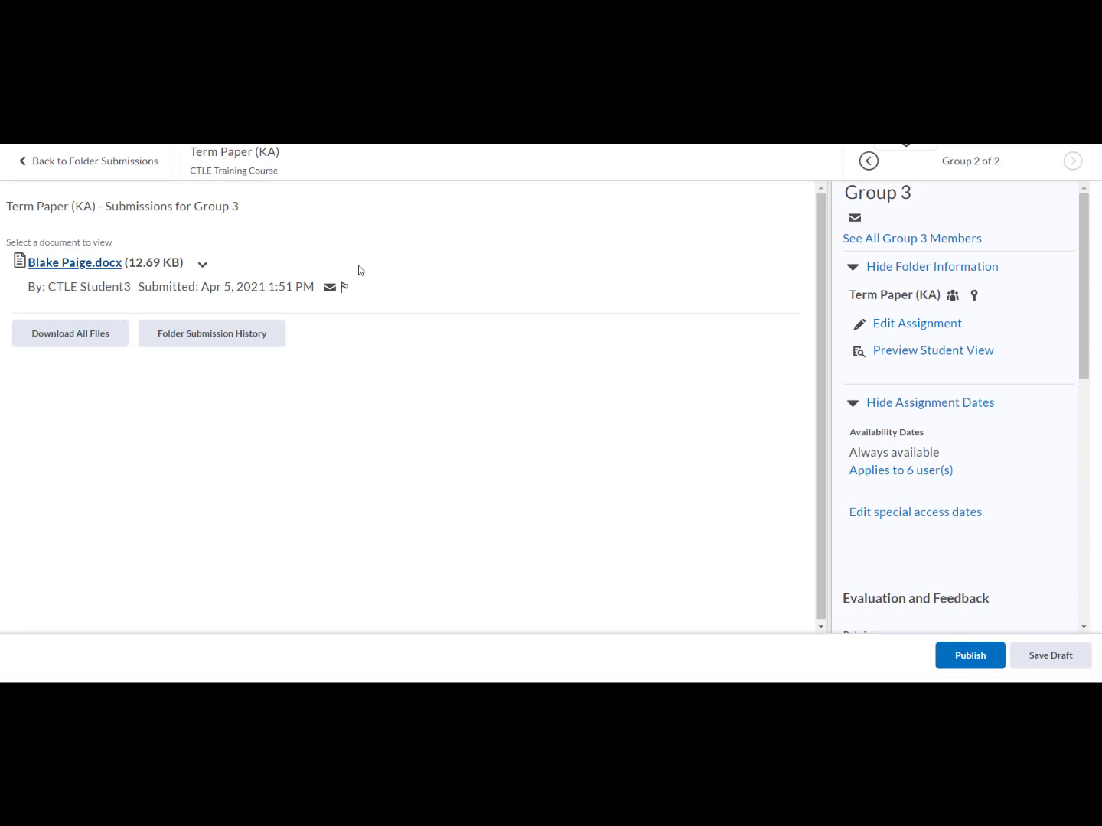
{"action": "left_click", "coordinate": [55, 174]}
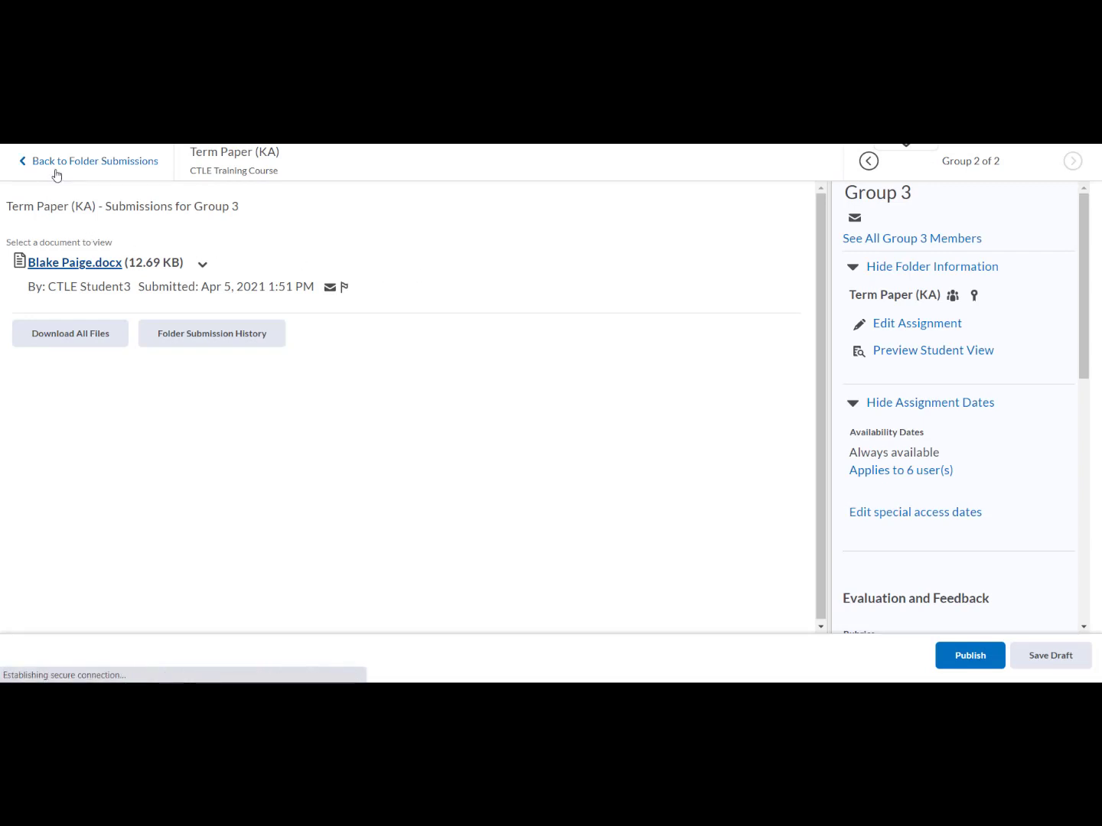